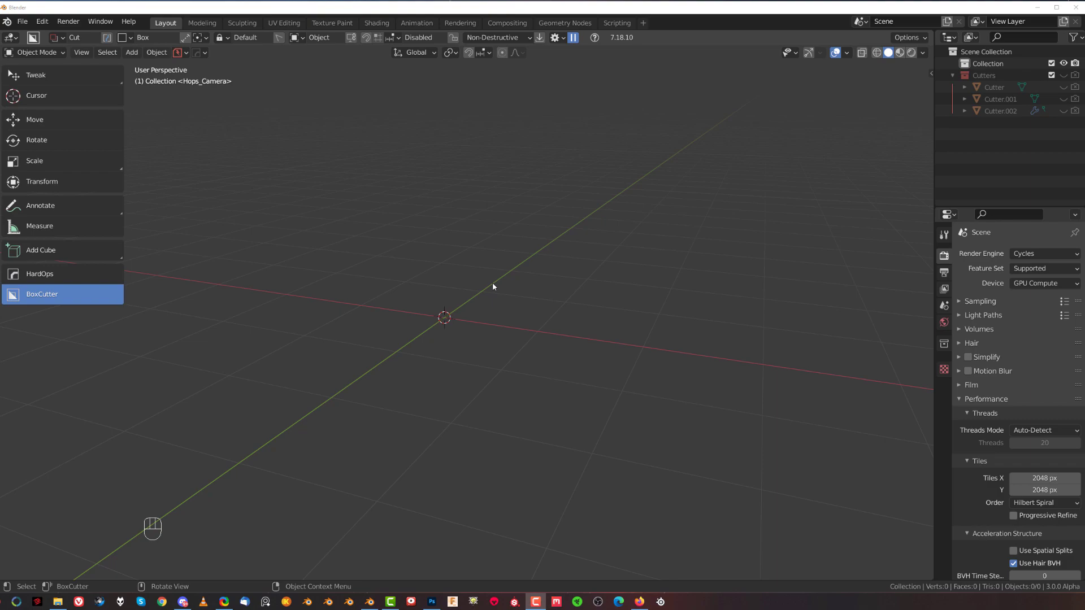
# Add a cube mesh at the world origin
pyautogui.moveTo(483, 308); pyautogui.dragTo(483, 355, button='middle')
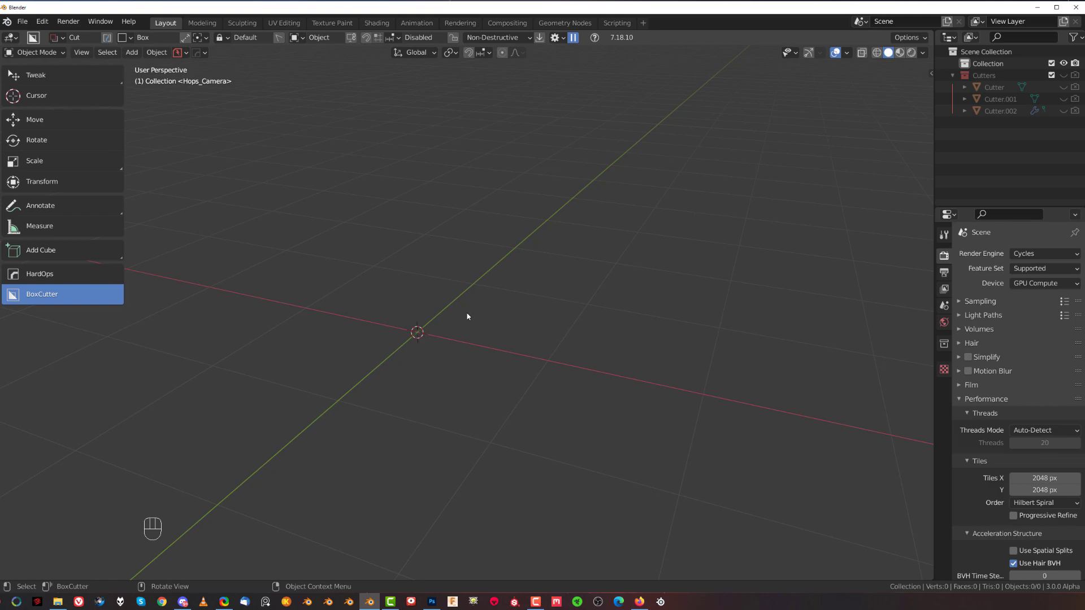
pyautogui.moveTo(417, 330)
pyautogui.mouseDown(button='middle')
pyautogui.moveTo(397, 341)
pyautogui.moveTo(489, 269)
pyautogui.moveTo(446, 278)
pyautogui.moveTo(494, 255)
pyautogui.moveTo(444, 265)
pyautogui.moveTo(417, 315)
pyautogui.mouseUp(button='middle')
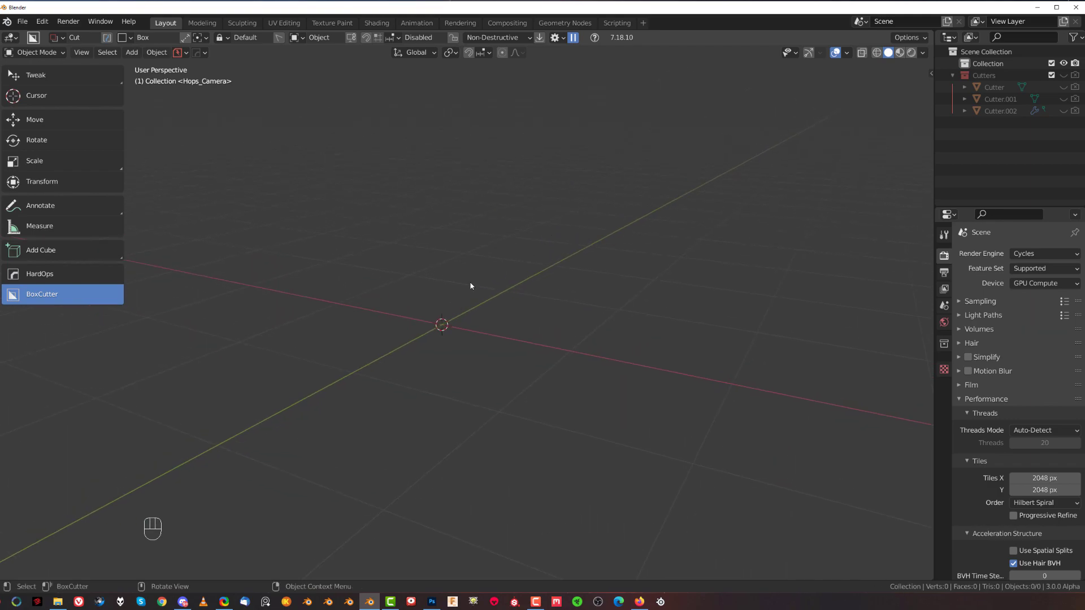
pyautogui.hotkey('shift', 'a')
pyautogui.moveTo(482, 283)
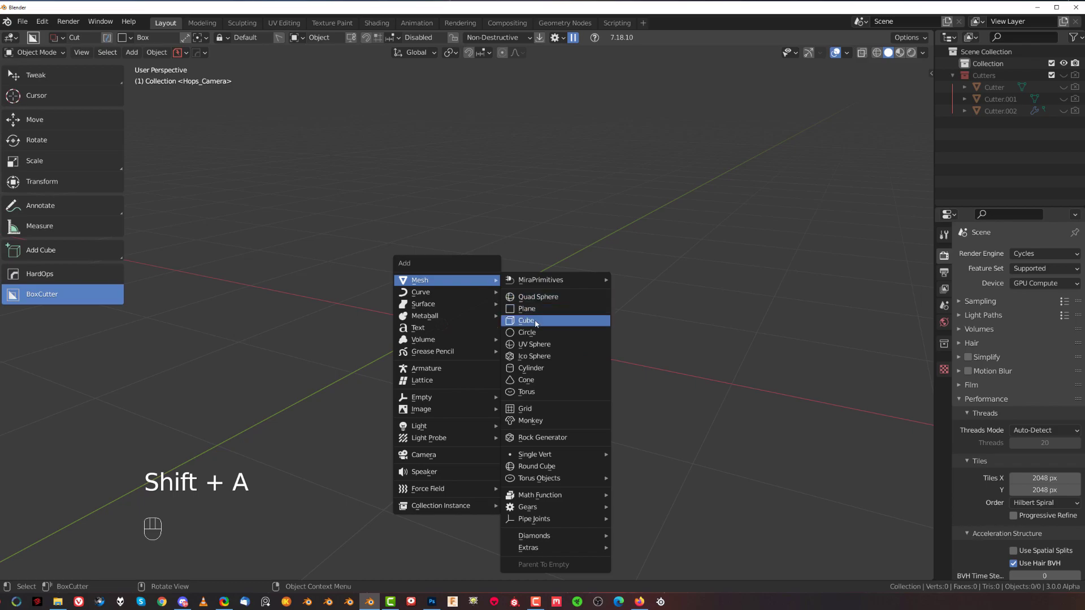
pyautogui.click(509, 317)
# Flatten the cube along Z and stretch it along Y by a factor of about 2.839
pyautogui.press('s')
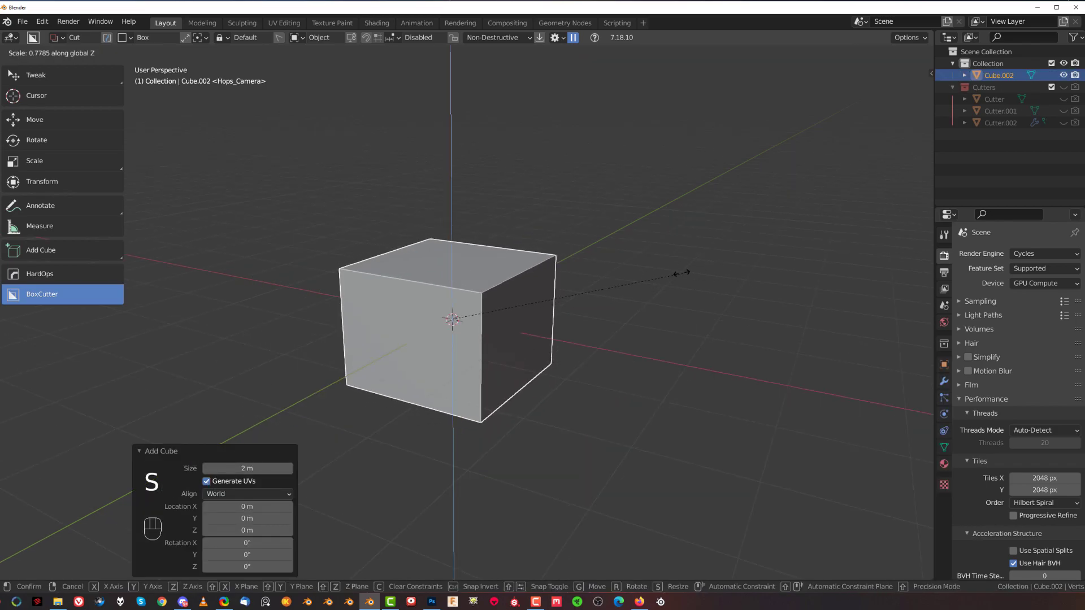
pyautogui.click(656, 279)
pyautogui.press('y')
pyautogui.press('s')
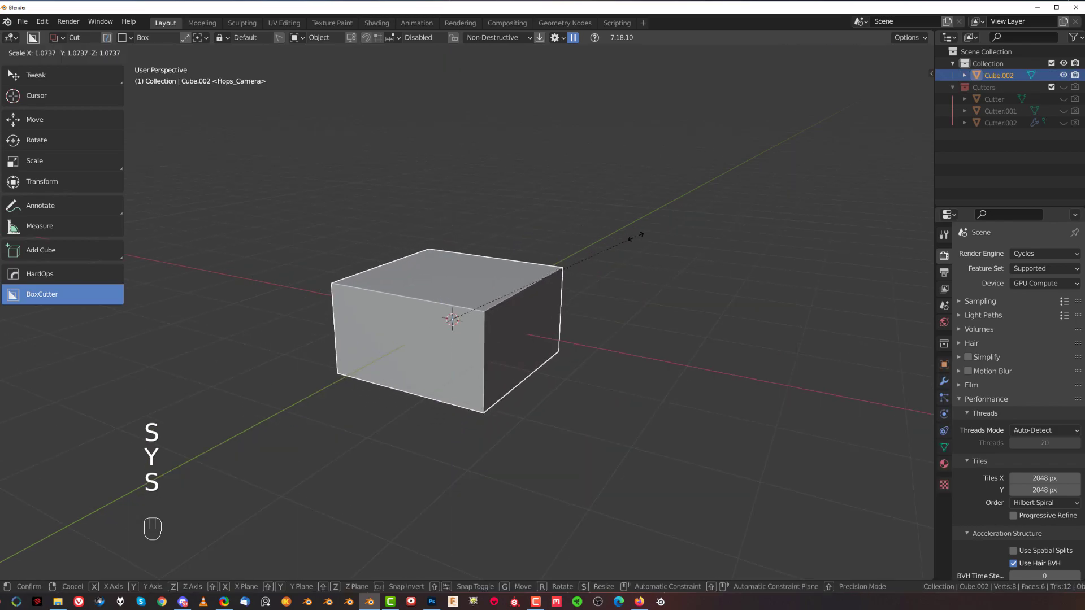
pyautogui.press('y')
pyautogui.click(932, 162)
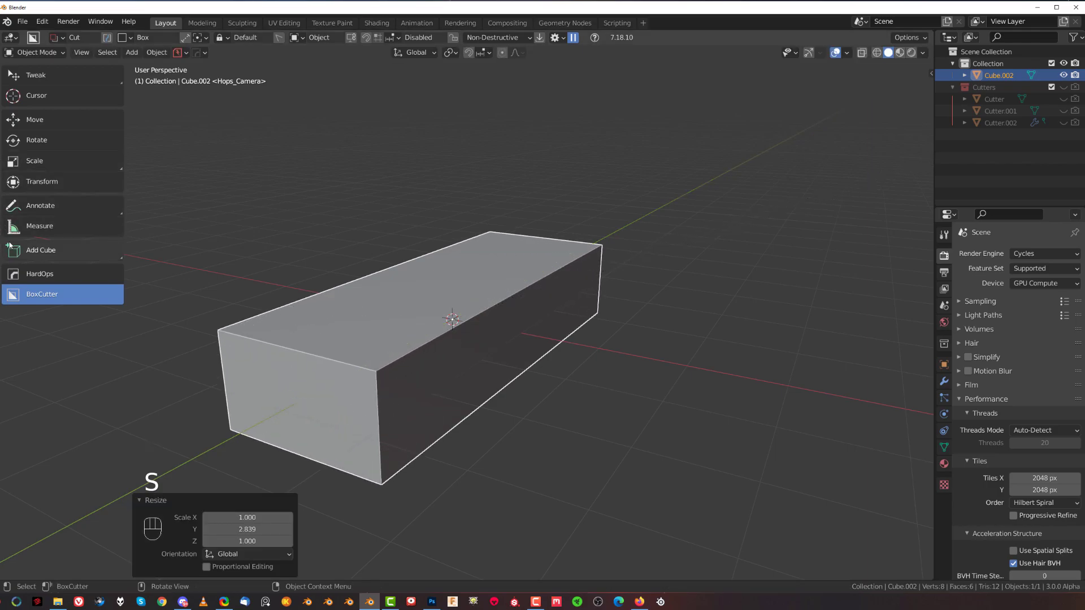
pyautogui.press('n')
pyautogui.press('n')
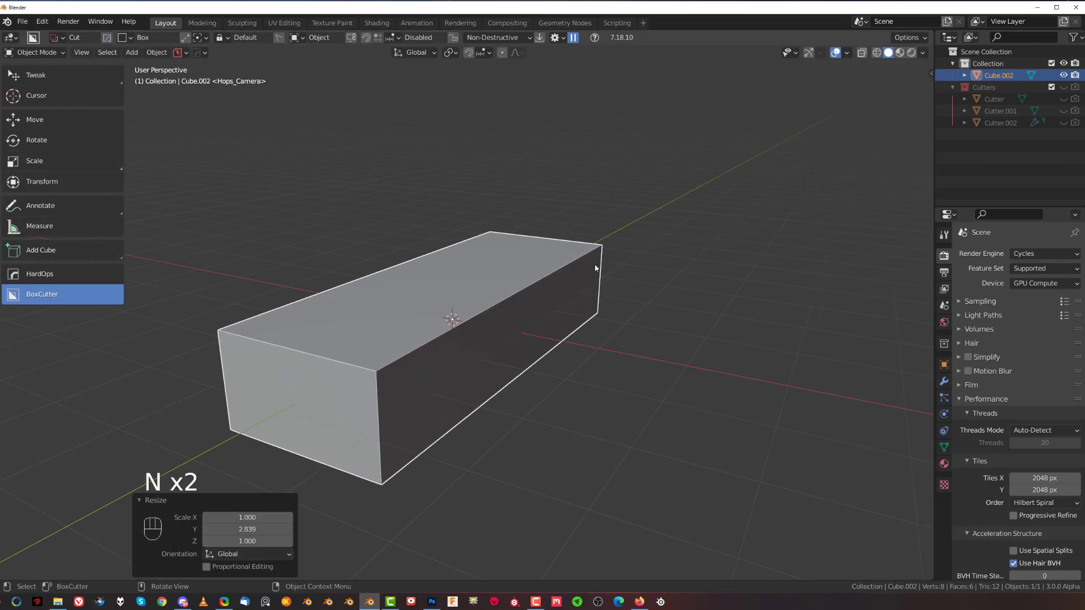
# Cut the block's upper corner diagonally with a triangular BoxCutter Ngon in front orthographic view, forming a wedge
pyautogui.scroll(-3, 597, 268)
pyautogui.scroll(3, 603, 304)
pyautogui.press('`')
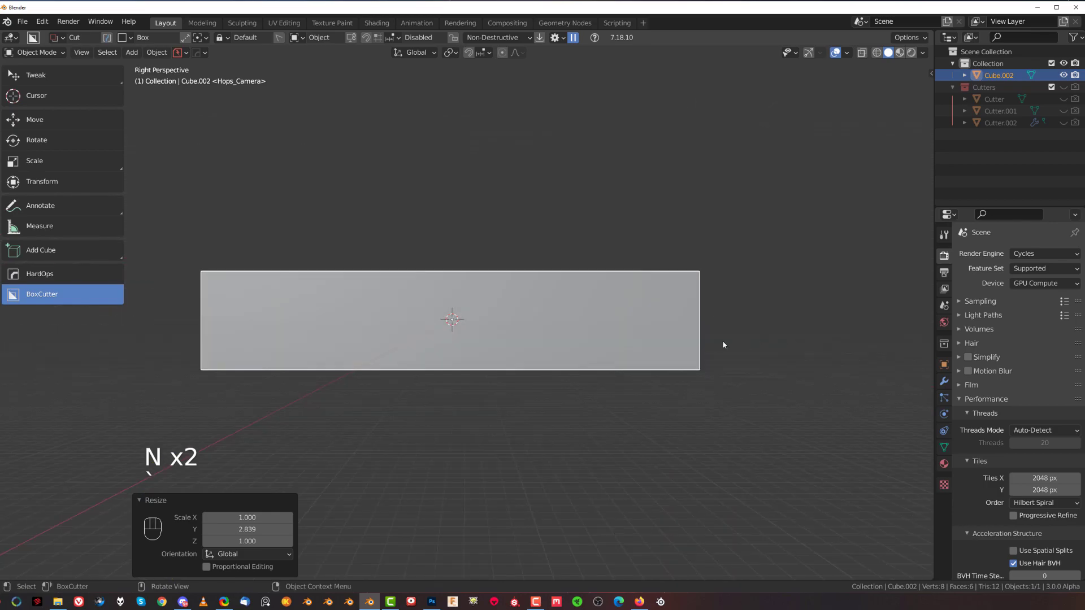
pyautogui.press('`')
pyautogui.press('KP_5')
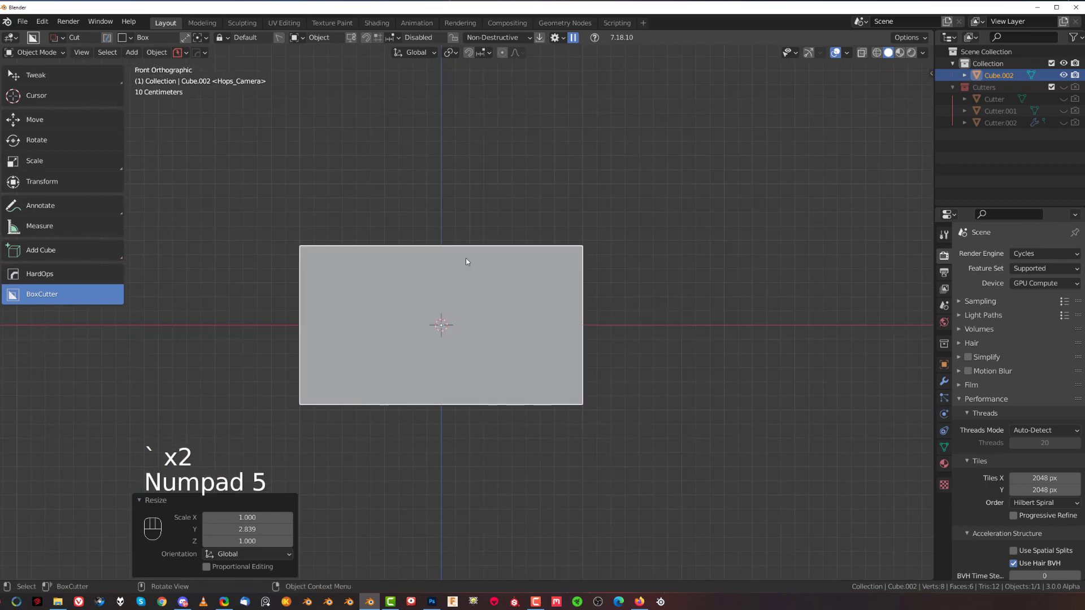
pyautogui.press('d')
pyautogui.click(367, 281)
pyautogui.moveTo(313, 212); pyautogui.dragTo(691, 383)
pyautogui.click(668, 170)
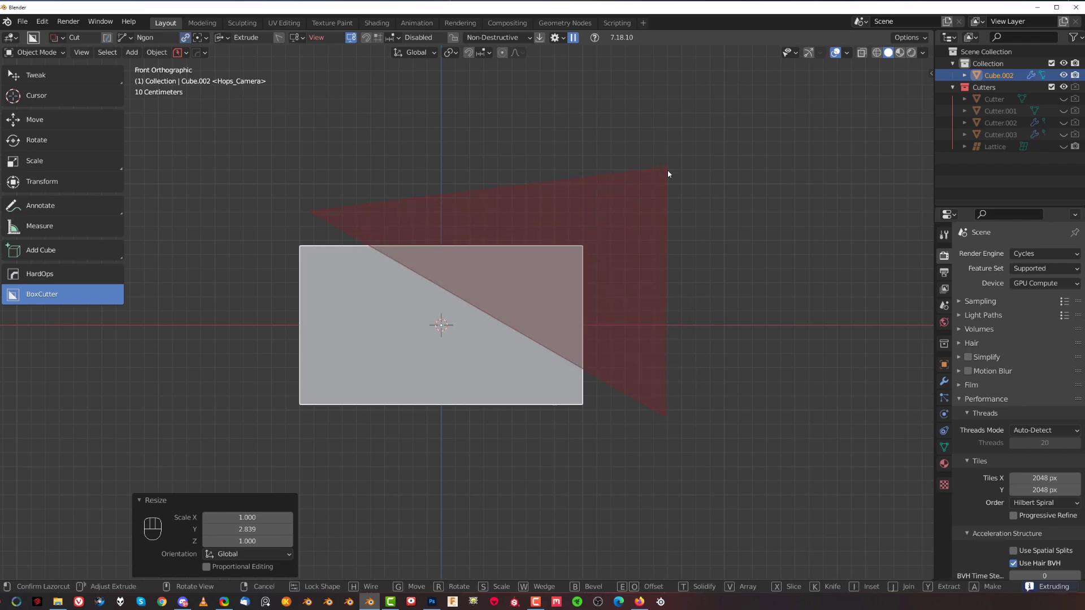
pyautogui.click(668, 171)
# Sharpen the wedge with HardOps, adjusting the auto smooth angle to keep the shading between its faces crisp
pyautogui.moveTo(669, 174); pyautogui.dragTo(506, 282, button='middle')
pyautogui.press('KP_5')
pyautogui.scroll(2, 463, 338)
pyautogui.scroll(-2, 493, 326)
pyautogui.scroll(2, 487, 317)
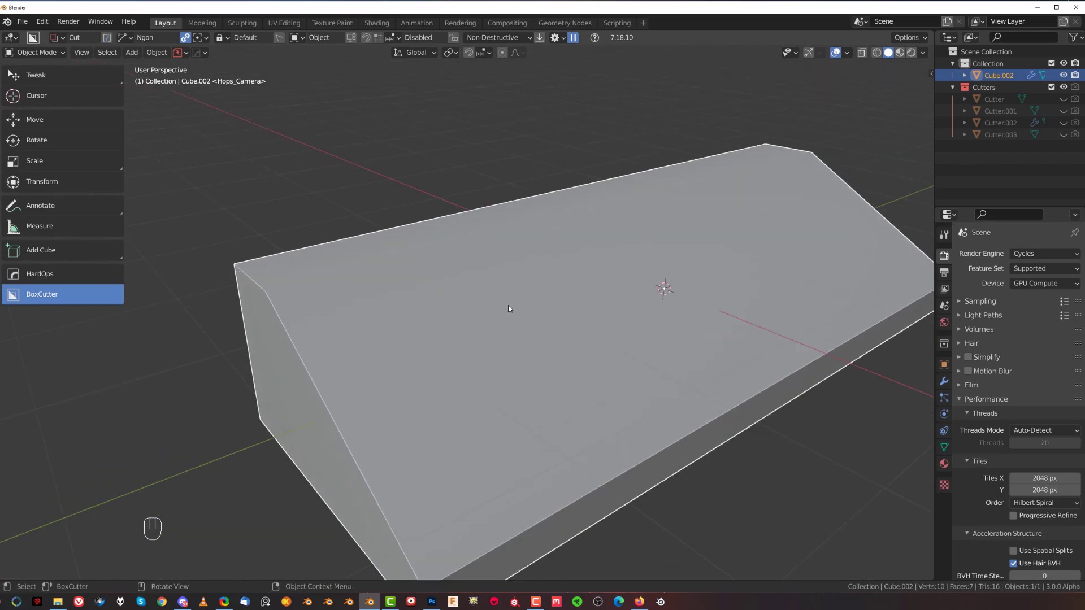
pyautogui.press('q')
pyautogui.keyDown('shift'); pyautogui.click(503, 286); pyautogui.keyUp('shift')
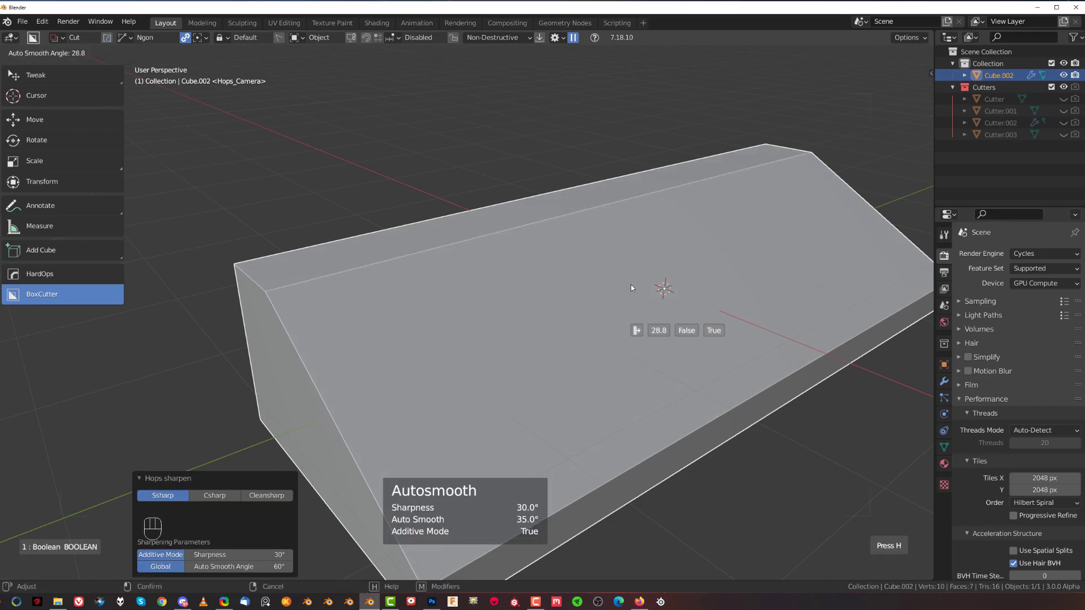
pyautogui.moveTo(605, 284)
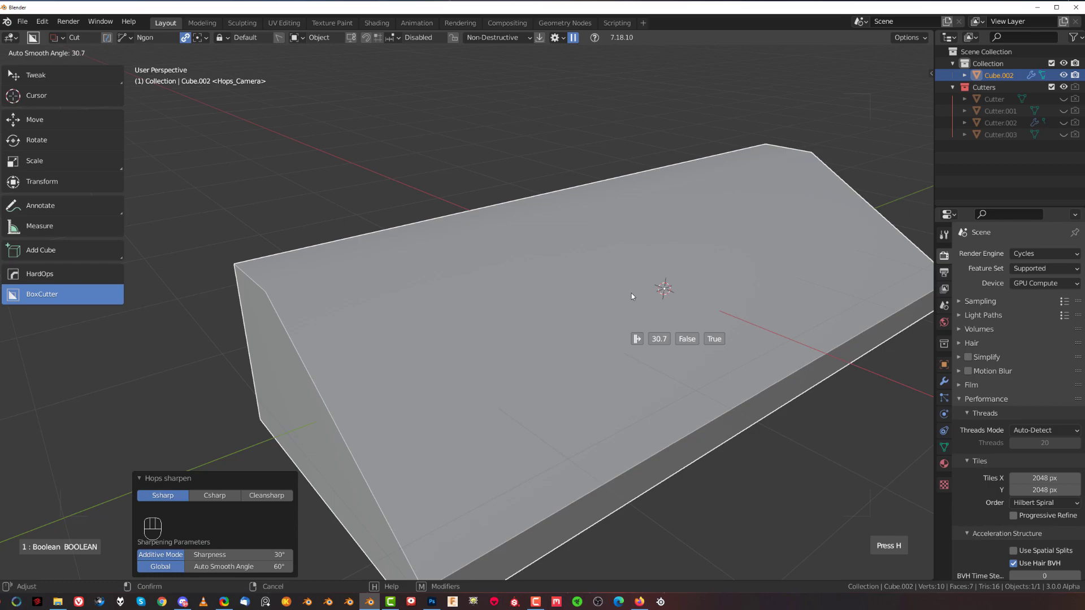
pyautogui.click(649, 290)
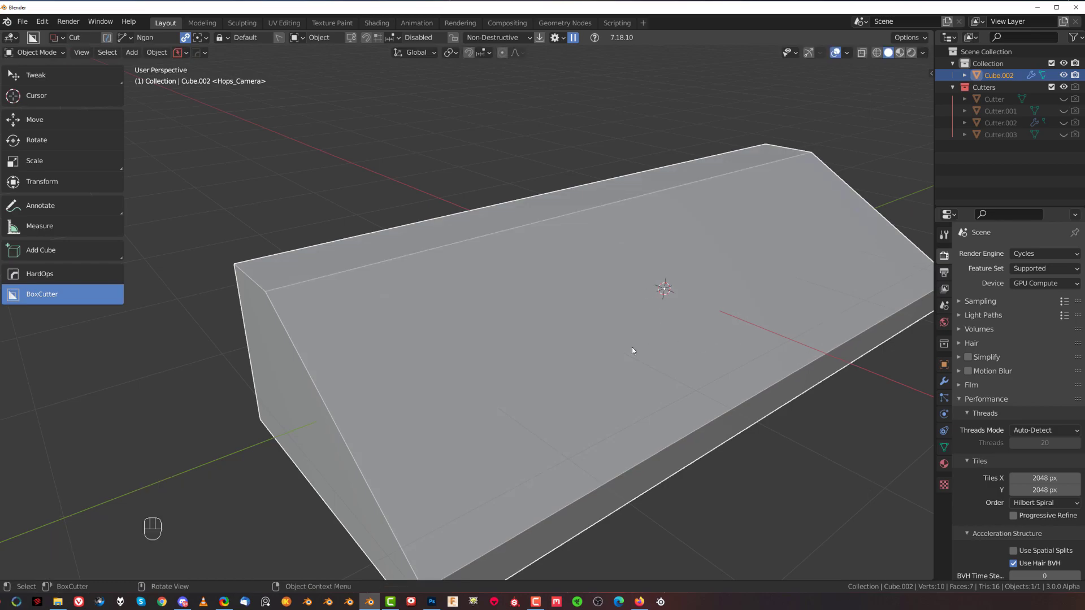
# Reveal and select the wedge's diagonal cutter using HardOps Booleans in top orthographic view, and set the BoxCutter shape to Box
pyautogui.scroll(-5, 602, 328)
pyautogui.scroll(-2, 579, 325)
pyautogui.moveTo(578, 324); pyautogui.dragTo(578, 301, button='middle')
pyautogui.scroll(4, 652, 288)
pyautogui.scroll(-2, 570, 297)
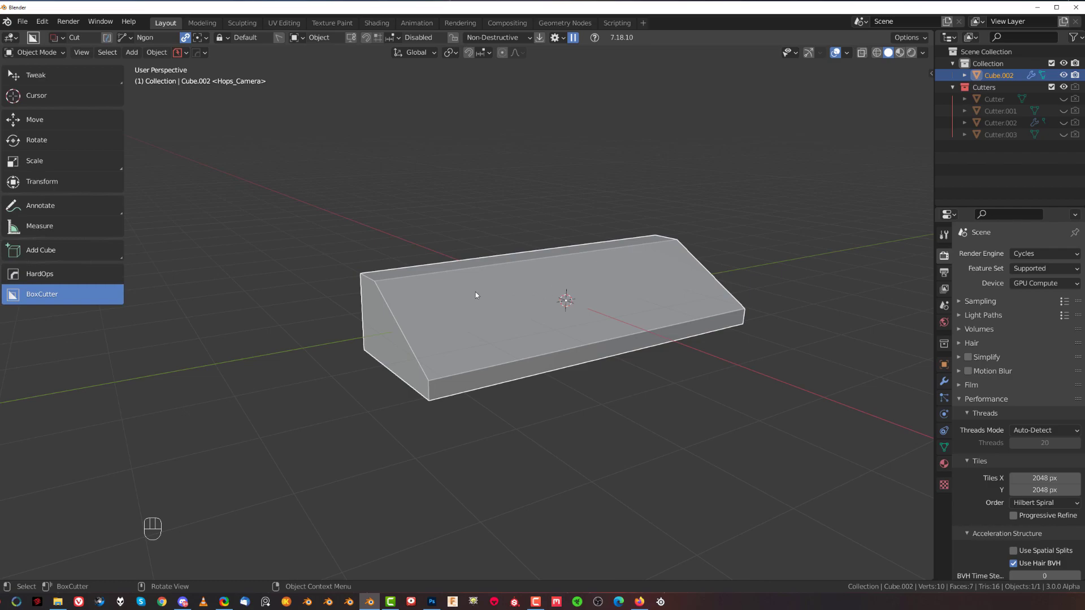
pyautogui.moveTo(459, 343); pyautogui.dragTo(513, 291, button='middle')
pyautogui.scroll(-3, 632, 338)
pyautogui.press('`')
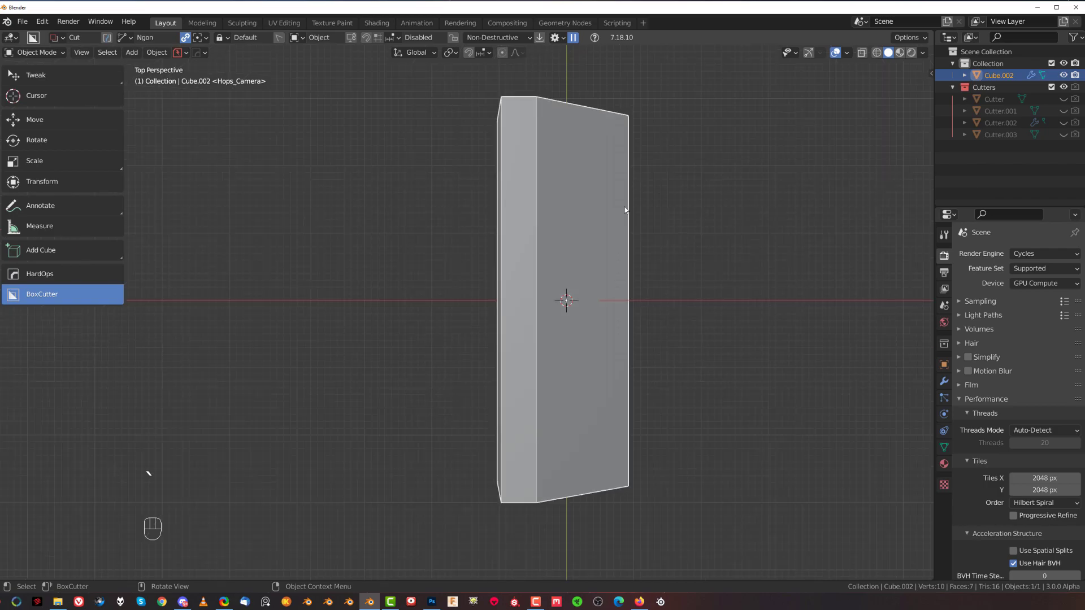
pyautogui.press('KP_5')
pyautogui.keyDown('shift'); pyautogui.moveTo(522, 321); pyautogui.dragTo(450, 286, button='middle'); pyautogui.keyUp('shift')
pyautogui.scroll(2, 511, 351)
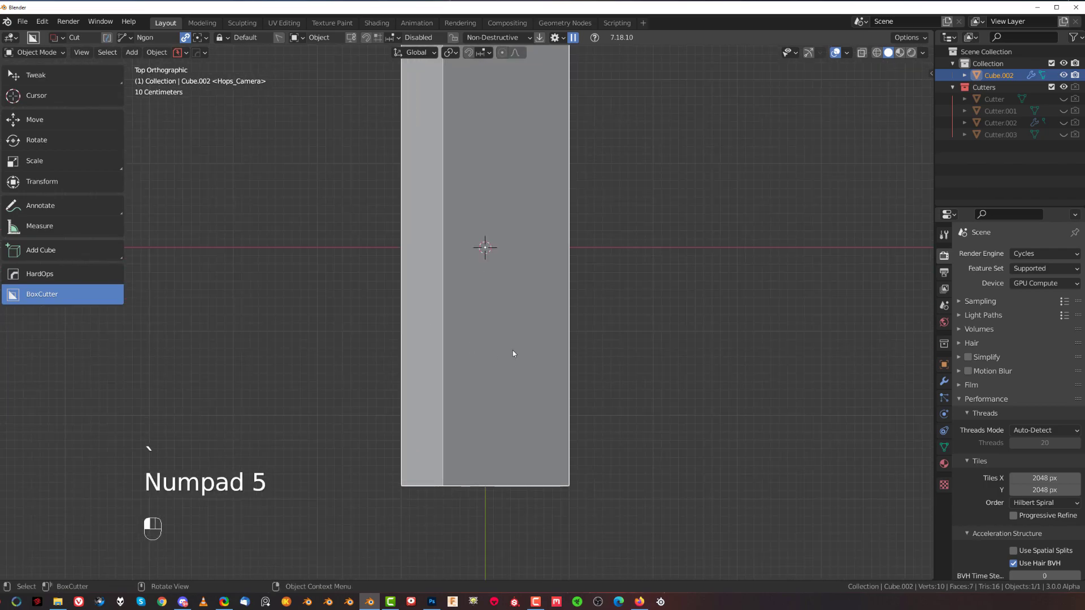
pyautogui.press('q')
pyautogui.click(500, 372)
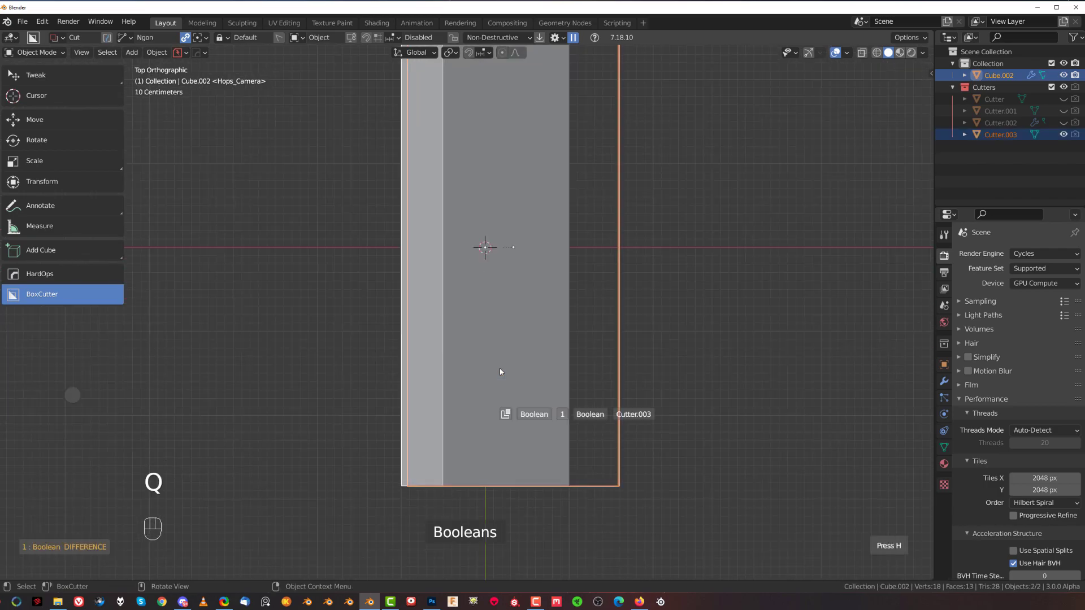
pyautogui.press('d')
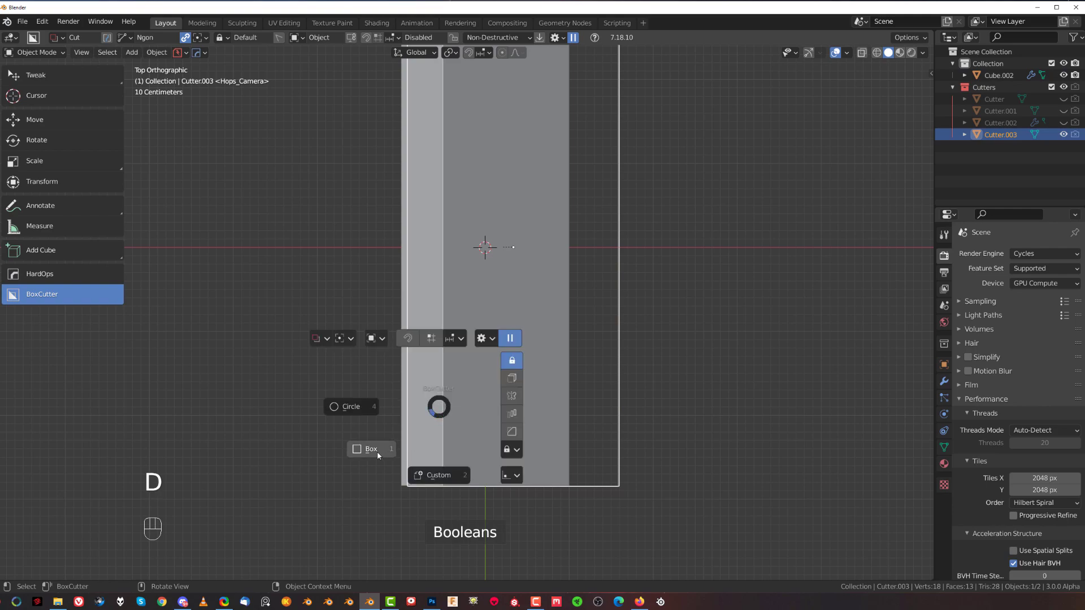
pyautogui.click(377, 452)
# Cut a box across the near end of the diagonal cutter and hide the Cutters collection
pyautogui.moveTo(353, 400); pyautogui.dragTo(548, 454)
pyautogui.moveTo(702, 438); pyautogui.dragTo(633, 319, button='middle')
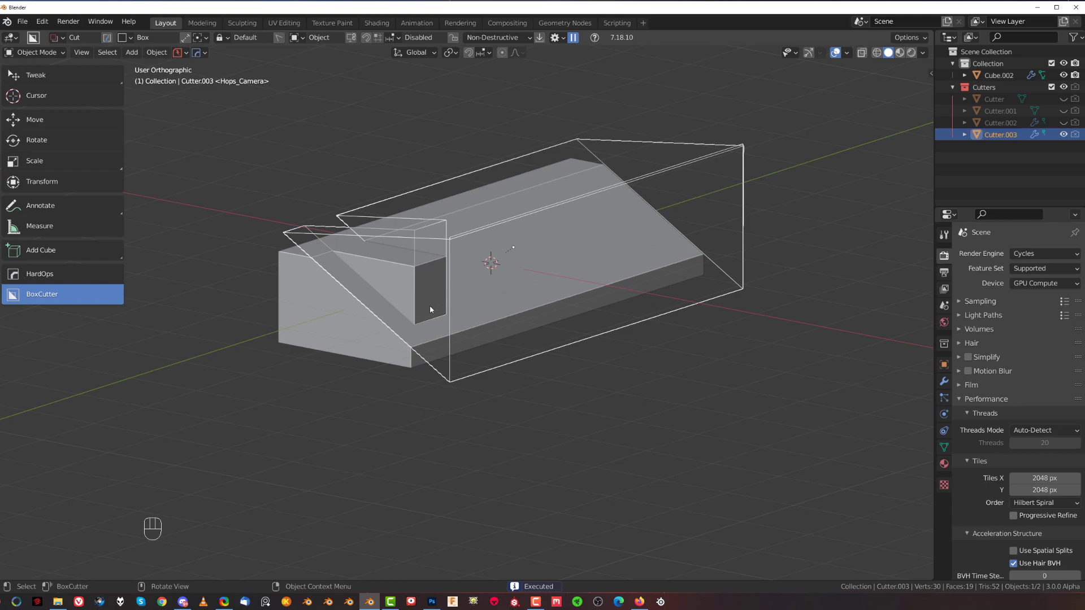
pyautogui.hotkey('shift', '2')
pyautogui.press('KP_5')
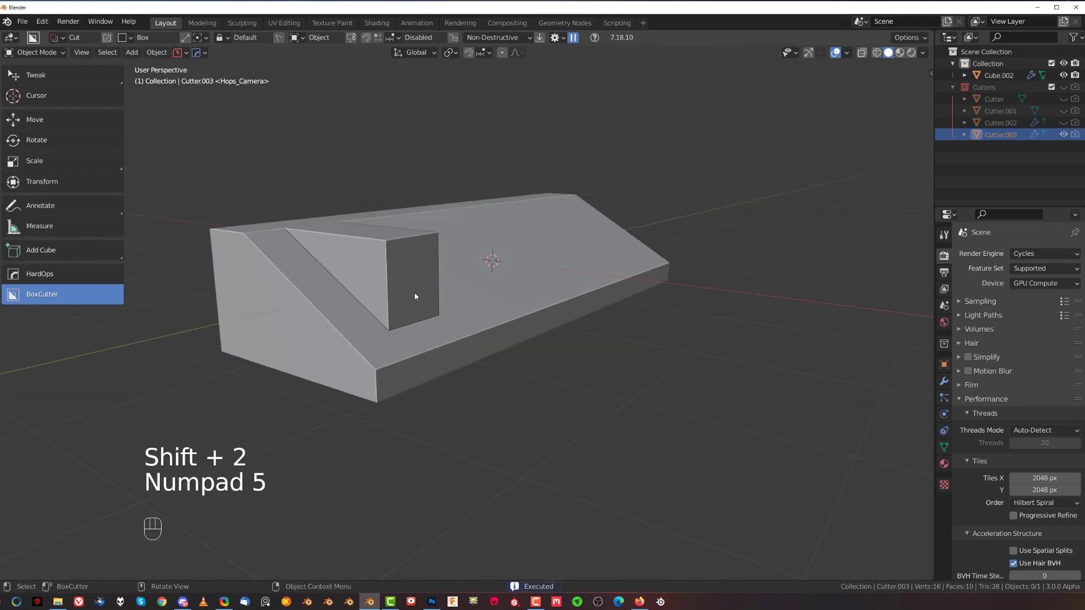
pyautogui.keyDown('shift'); pyautogui.moveTo(415, 293); pyautogui.dragTo(431, 384, button='middle'); pyautogui.keyUp('shift')
pyautogui.scroll(2, 467, 344)
pyautogui.scroll(-2, 681, 257)
pyautogui.keyDown('shift'); pyautogui.moveTo(676, 258); pyautogui.dragTo(512, 287, button='middle'); pyautogui.keyUp('shift')
# Undo the box cut in the diagonal cutter and hide the Cutters collection
pyautogui.hotkey('ctrl', 'z')
pyautogui.hotkey('ctrl', 'z')
pyautogui.hotkey('shift', '2')
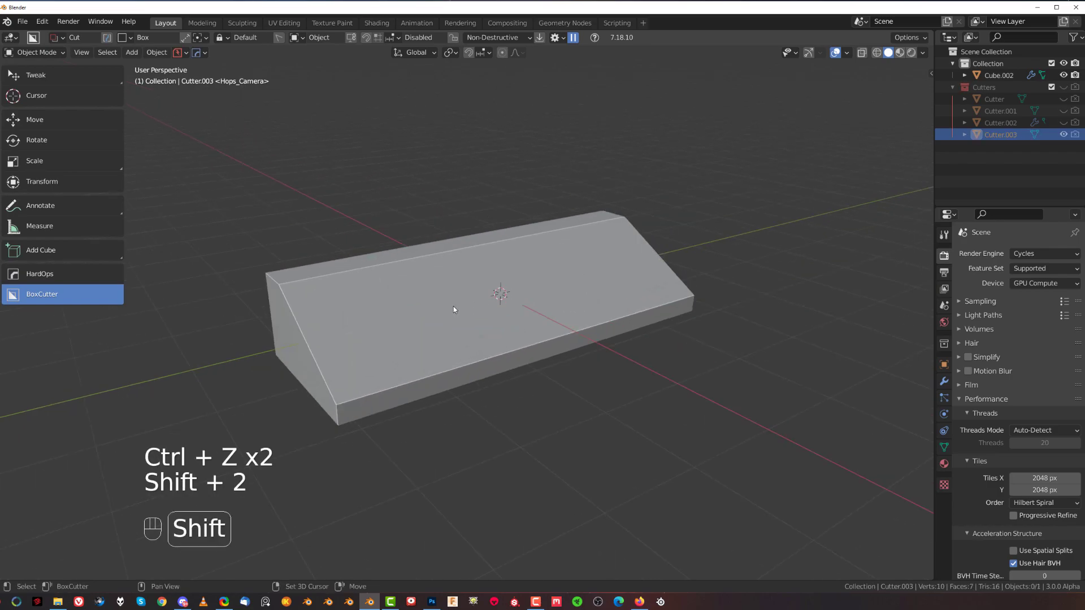
# Try slicing a rectangular block near the wedge's near end from top orthographic view, and undo the slice
pyautogui.press('`')
pyautogui.press('KP_5')
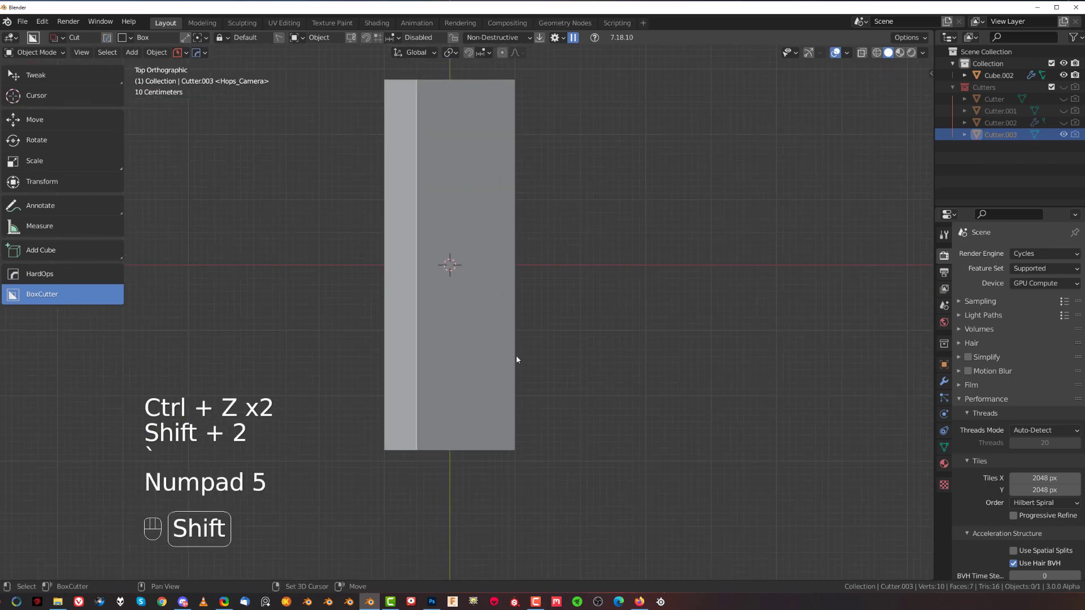
pyautogui.moveTo(386, 382)
pyautogui.mouseDown()
pyautogui.moveTo(507, 421)
pyautogui.moveTo(518, 443)
pyautogui.mouseUp()
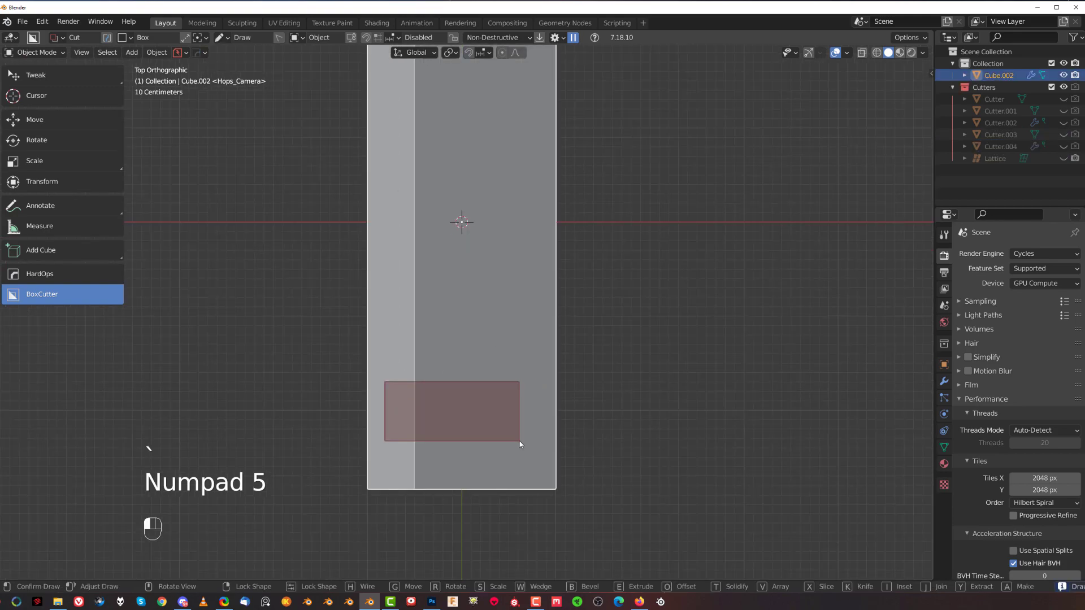
pyautogui.moveTo(518, 443); pyautogui.dragTo(517, 419, button='middle')
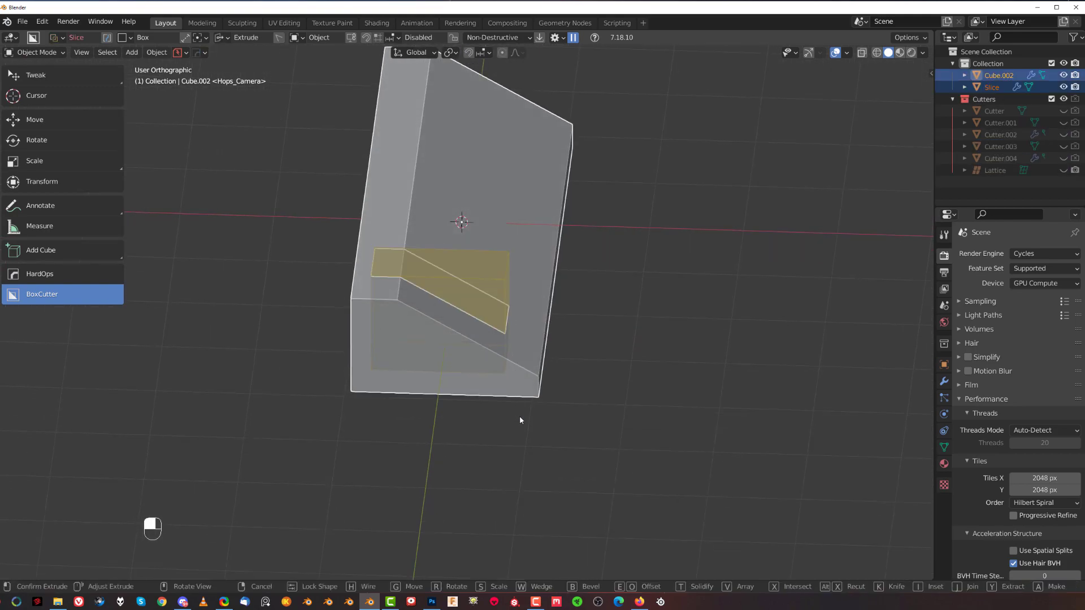
pyautogui.click(520, 416)
pyautogui.moveTo(654, 371); pyautogui.dragTo(497, 364, button='middle')
pyautogui.press('KP_5')
pyautogui.moveTo(471, 270); pyautogui.dragTo(480, 370, button='middle')
pyautogui.hotkey('ctrl', 'z')
pyautogui.hotkey('ctrl', 'z')
# Draw a box cutter over the wedge's near end in top orthographic view and extrude it through the wedge
pyautogui.press('`')
pyautogui.click(480, 333)
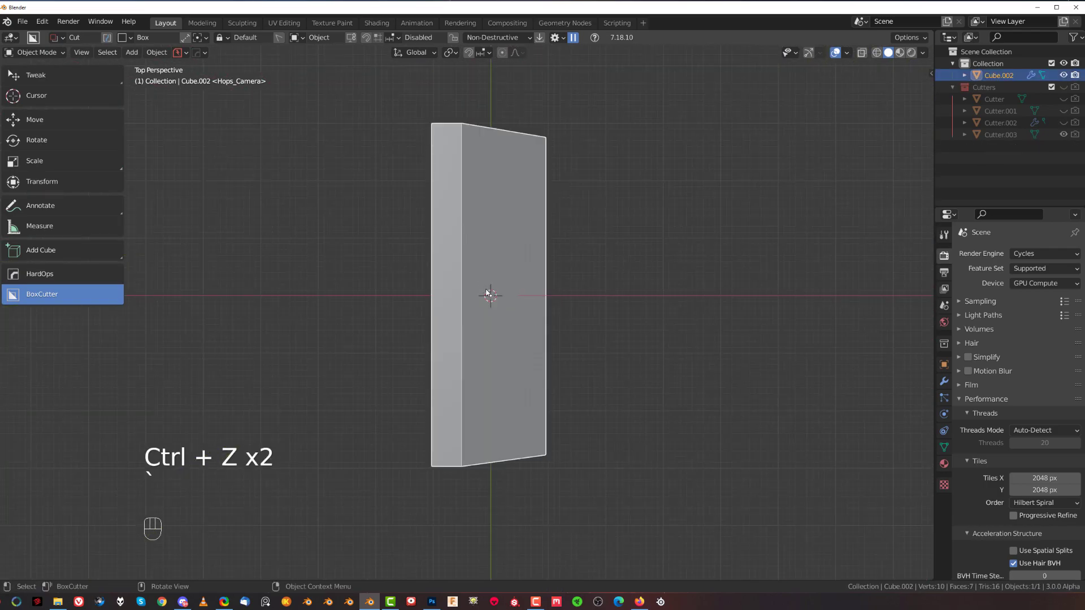
pyautogui.scroll(2, 566, 362)
pyautogui.press('KP_5')
pyautogui.keyDown('shift'); pyautogui.moveTo(554, 424); pyautogui.dragTo(552, 322, button='middle'); pyautogui.keyUp('shift')
pyautogui.scroll(3, 545, 336)
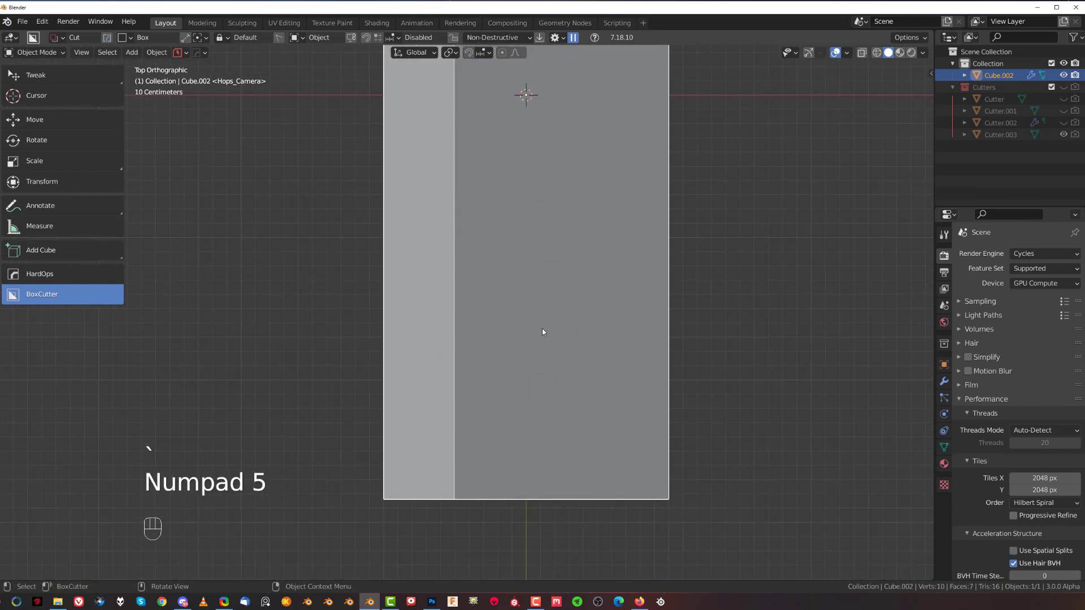
pyautogui.scroll(-3, 546, 338)
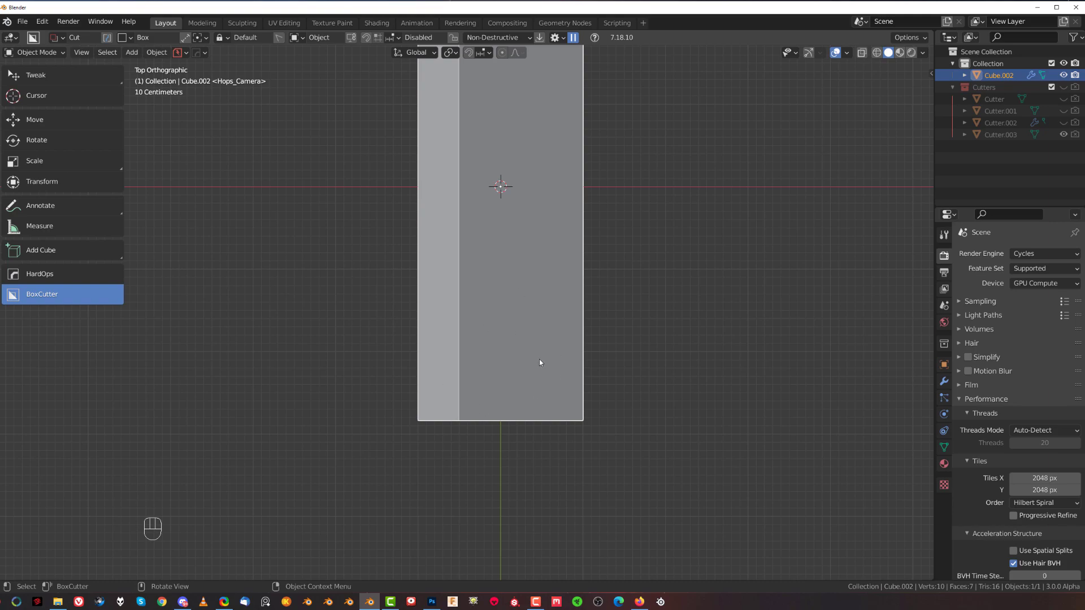
pyautogui.scroll(2, 476, 386)
pyautogui.moveTo(419, 356)
pyautogui.mouseDown()
pyautogui.moveTo(479, 385)
pyautogui.moveTo(611, 415)
pyautogui.mouseUp()
pyautogui.moveTo(611, 414)
pyautogui.mouseDown(button='middle')
pyautogui.moveTo(552, 310)
pyautogui.moveTo(554, 328)
pyautogui.mouseUp(button='middle')
# Switch the box cutter to Slice with Recut enabled and apply it, producing a raised block on the wedge
pyautogui.press('x')
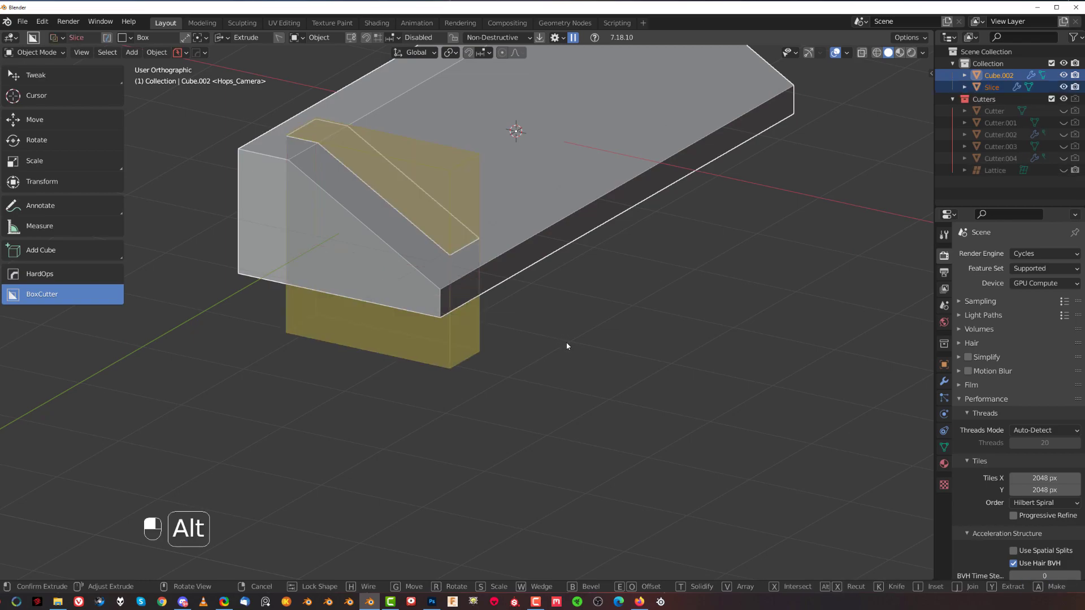
pyautogui.hotkey('alt', 'x')
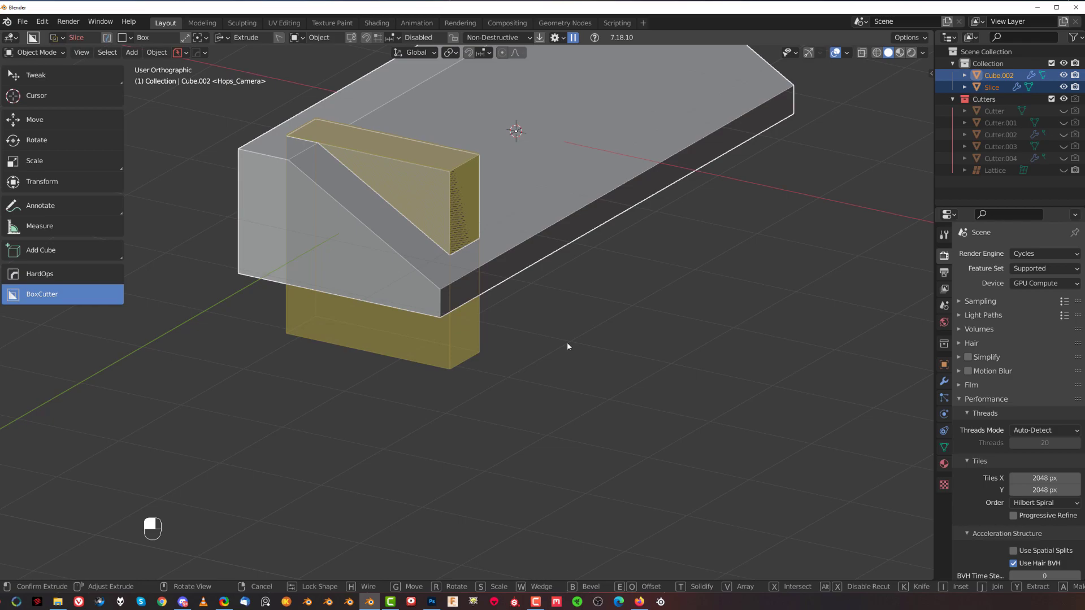
pyautogui.press('alt')
pyautogui.press('x')
pyautogui.press('x')
pyautogui.press('x')
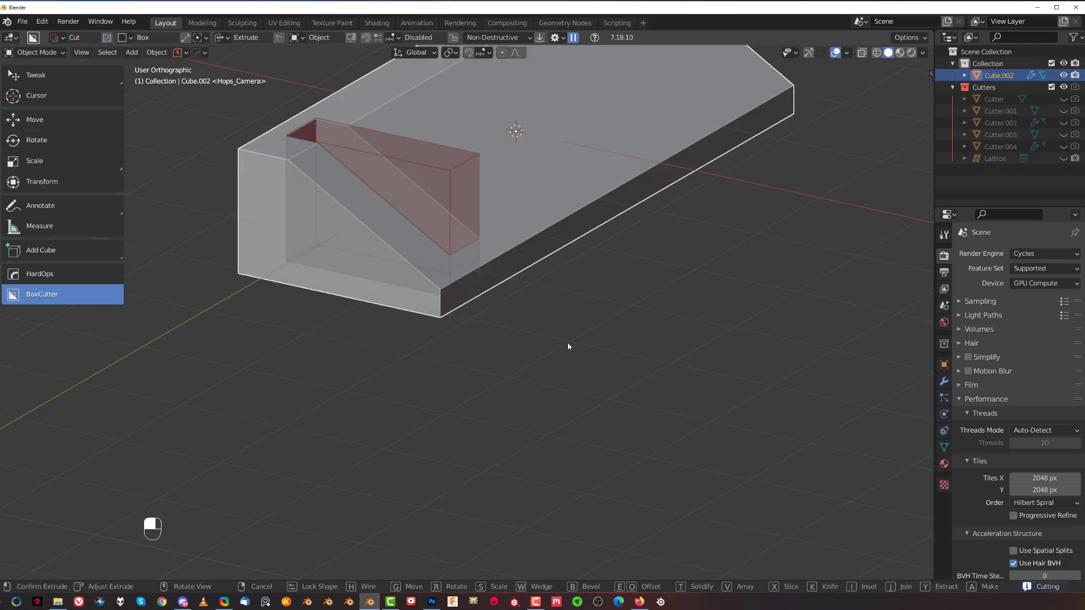
pyautogui.moveTo(568, 343); pyautogui.dragTo(568, 343)
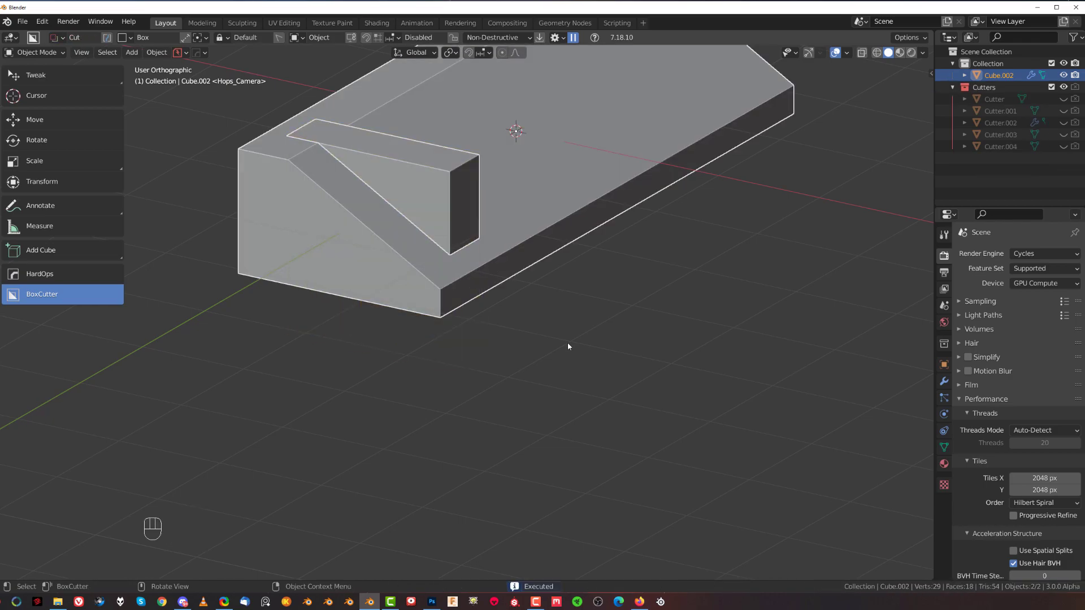
# Reveal and select the raised block's boolean cutter on the wedge using HardOps boolean scrolling, in perspective view
pyautogui.moveTo(568, 345); pyautogui.dragTo(444, 332, button='middle')
pyautogui.press('KP_5')
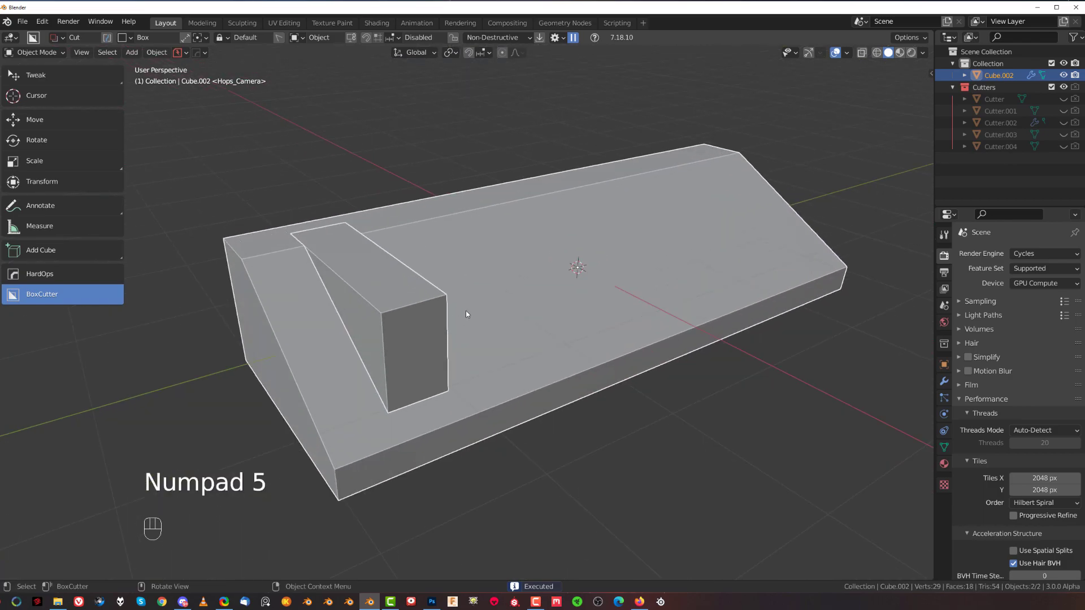
pyautogui.press('q')
pyautogui.press('q')
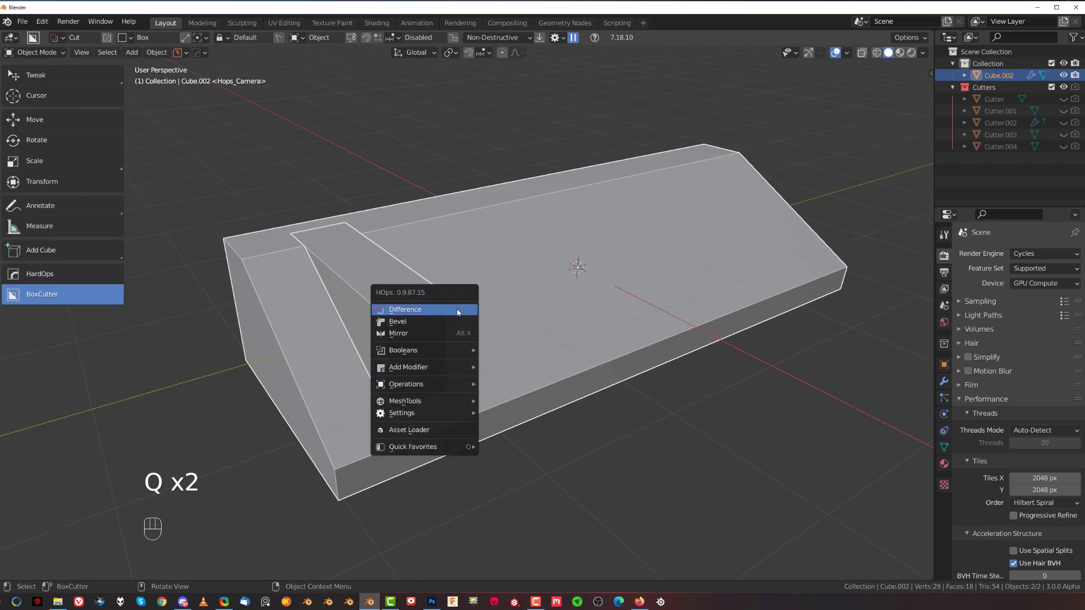
pyautogui.press('q')
pyautogui.click(509, 299)
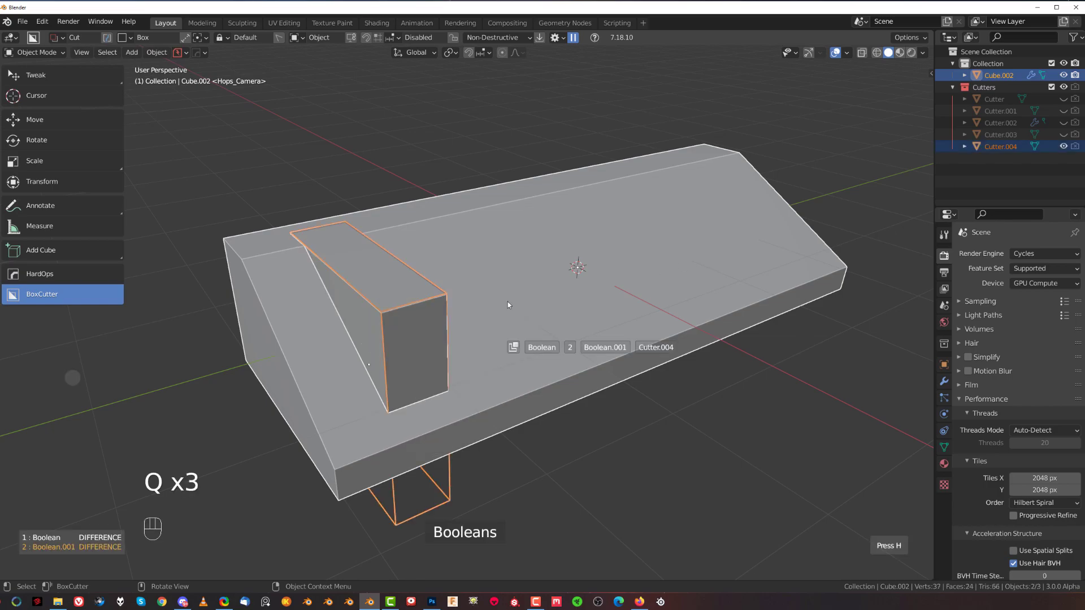
# Array the raised block's cutter along the wedge's length on Y with Array V2, count 4 and offset about -1.278
pyautogui.press('q')
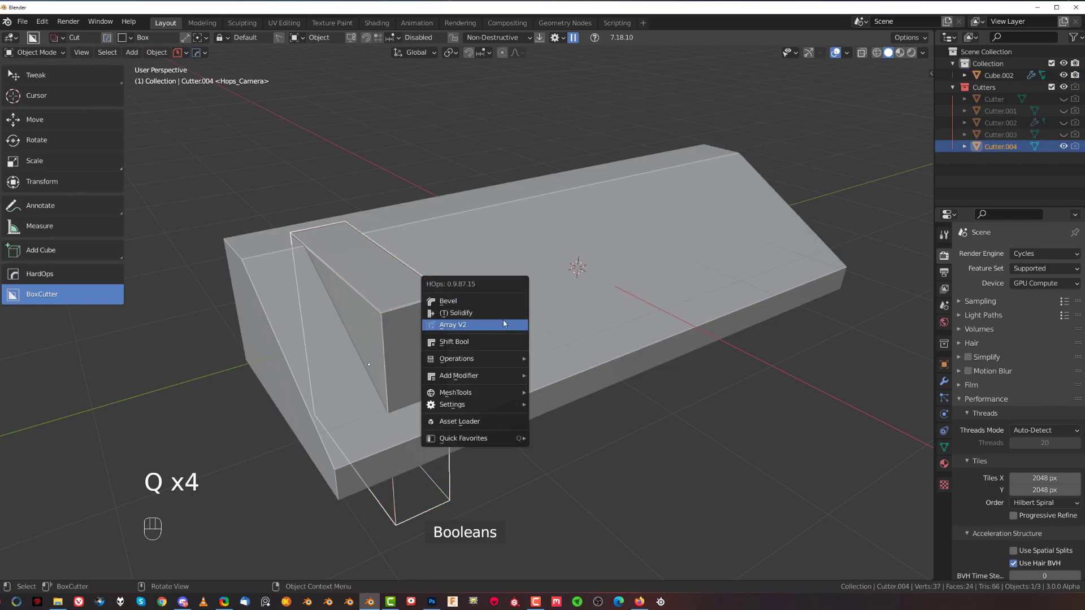
pyautogui.click(504, 321)
pyautogui.press('x')
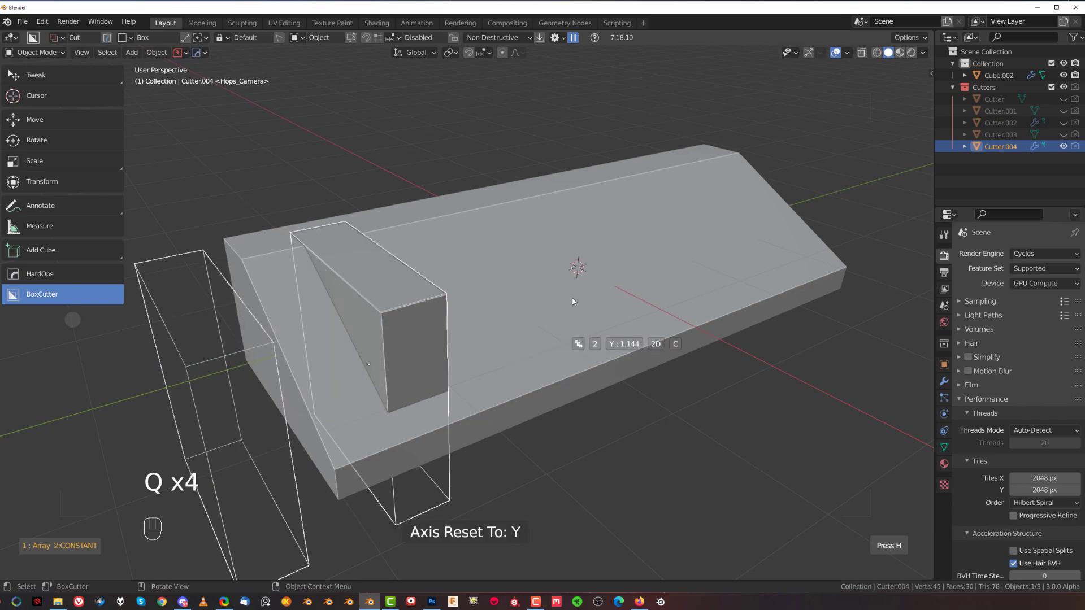
pyautogui.scroll(1, 485, 316)
pyautogui.scroll(1, 479, 315)
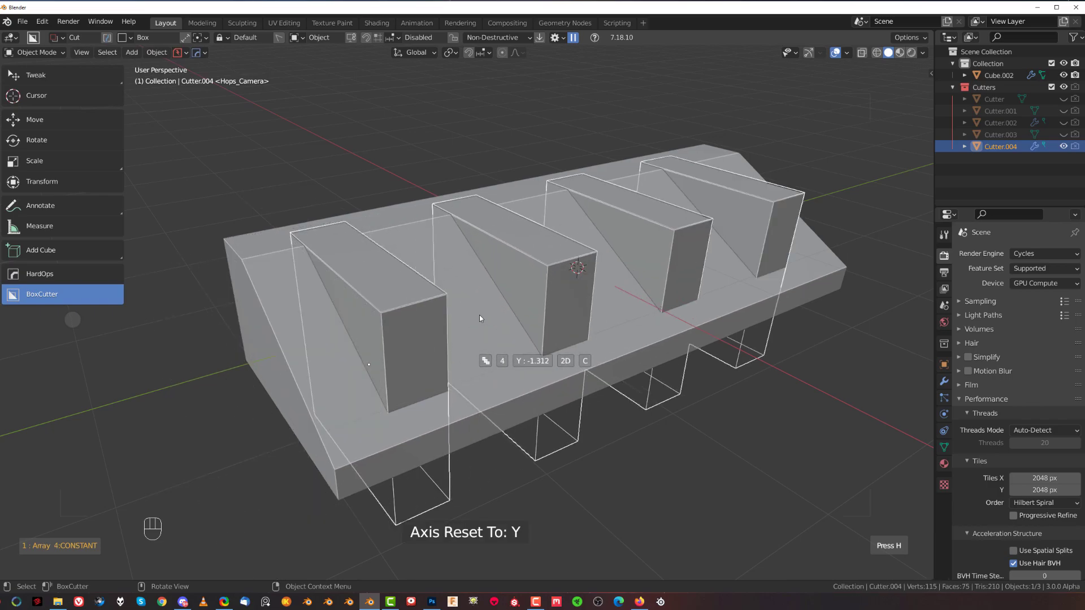
pyautogui.scroll(1, 476, 313)
pyautogui.scroll(-1, 481, 315)
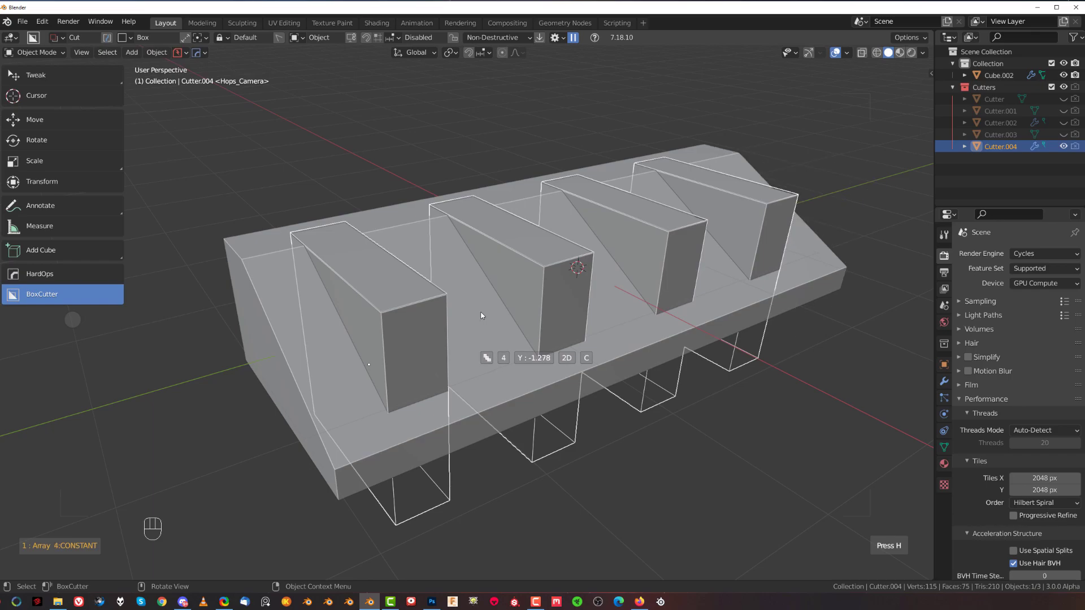
pyautogui.click(481, 314)
# Set the BoxCutter shape to Ngon and show the wedge in front orthographic view
pyautogui.scroll(-2, 481, 315)
pyautogui.press('`')
pyautogui.press('`')
pyautogui.press('KP_5')
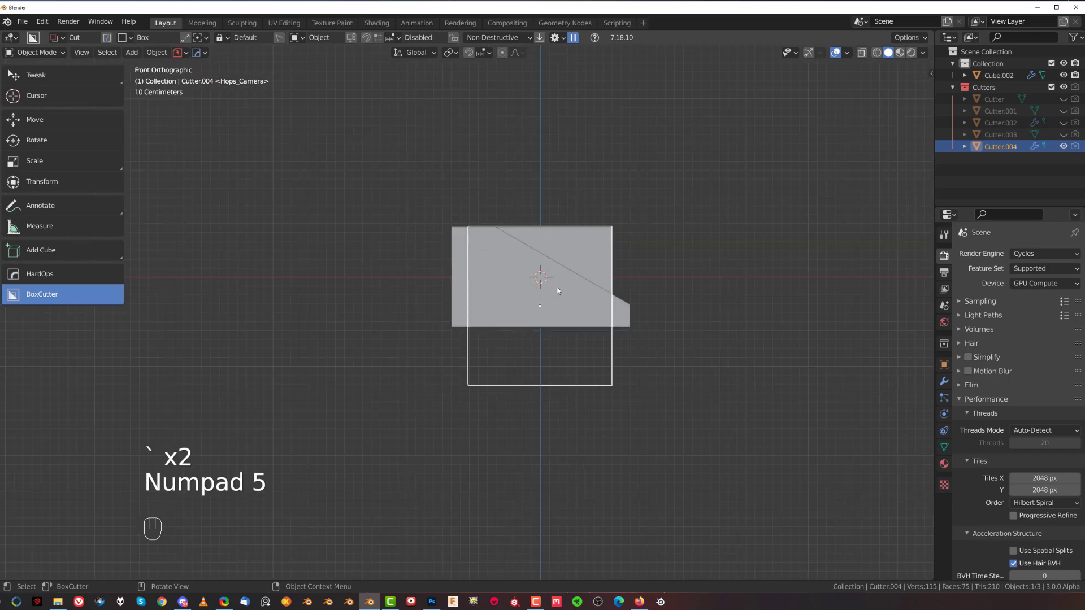
pyautogui.keyDown('shift'); pyautogui.moveTo(558, 312); pyautogui.dragTo(507, 341, button='middle'); pyautogui.keyUp('shift')
pyautogui.scroll(3, 510, 317)
pyautogui.press('d')
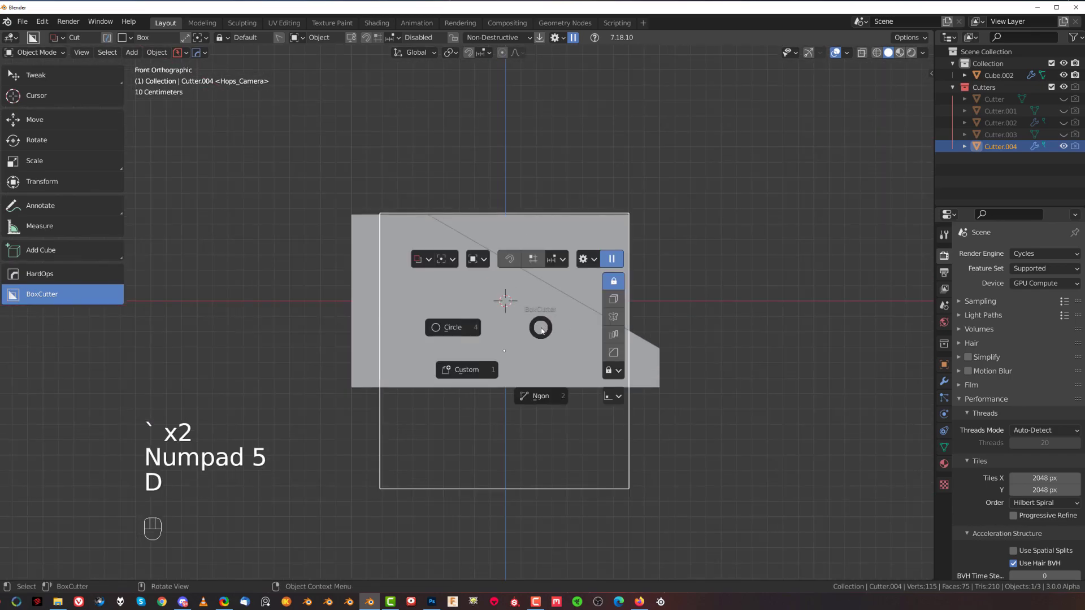
pyautogui.click(417, 241)
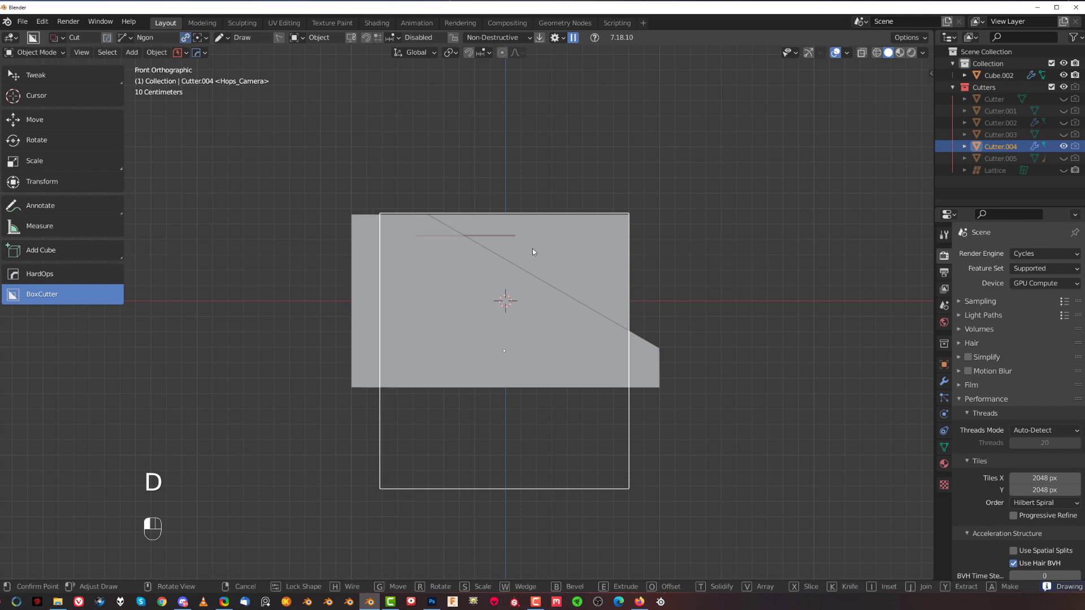
pyautogui.click(582, 251)
pyautogui.rightClick(610, 276)
pyautogui.rightClick(600, 252)
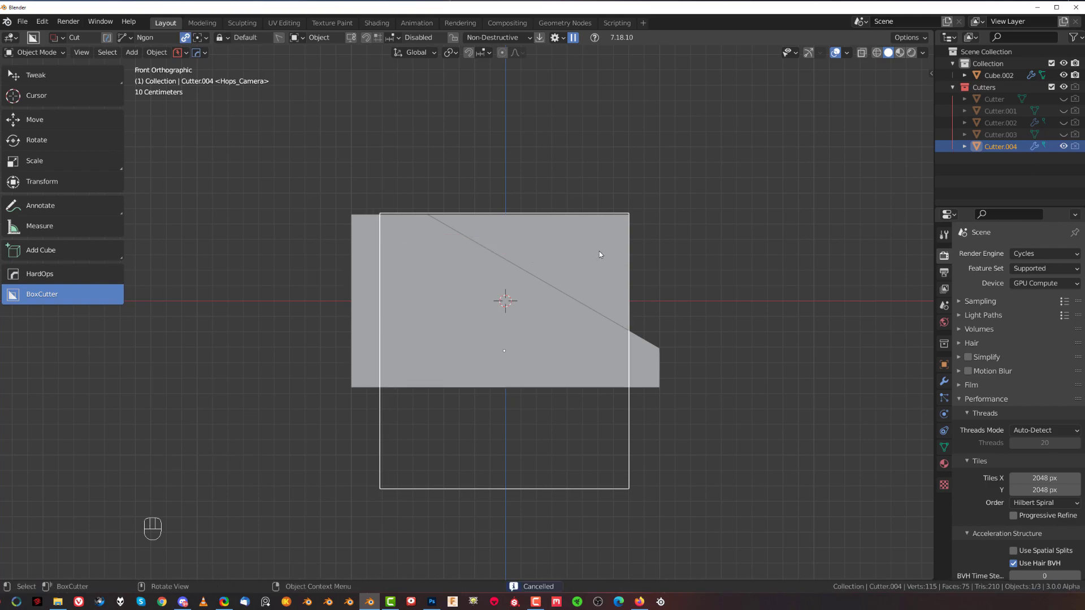
# Select the sliced blocks and cut a five-sided Ngon opening with bevelled corners through them in front orthographic view
pyautogui.click(600, 251)
pyautogui.click(411, 233)
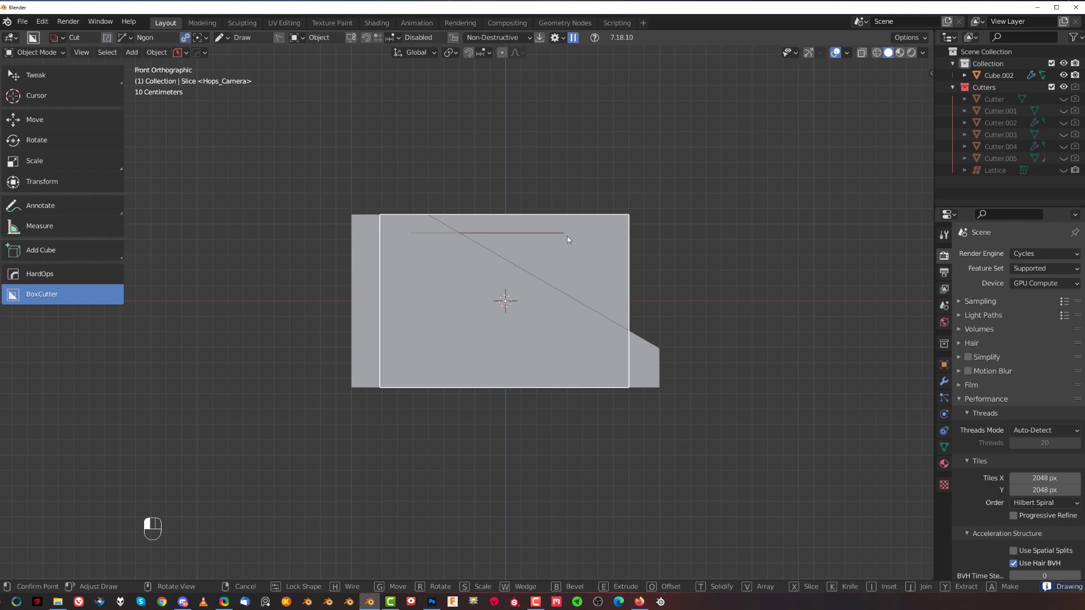
pyautogui.click(579, 235)
pyautogui.click(616, 262)
pyautogui.click(615, 341)
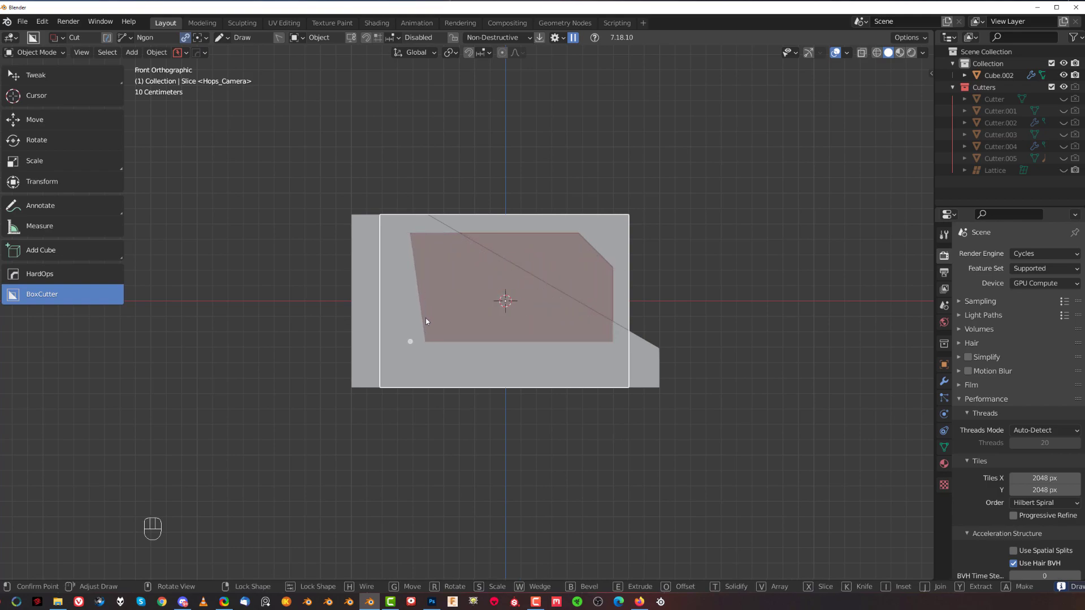
pyautogui.press('b')
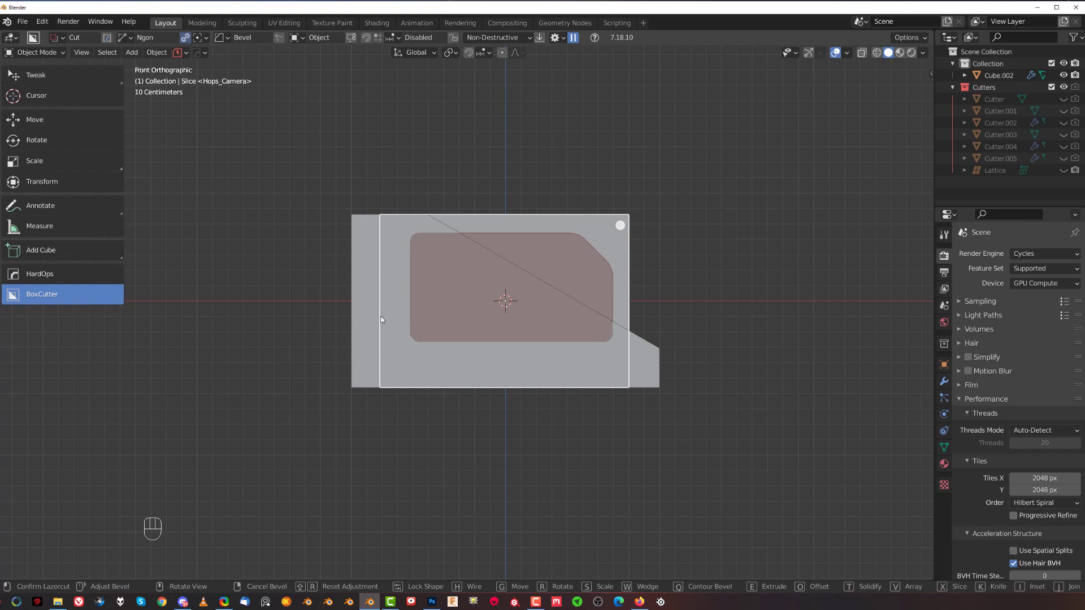
pyautogui.click(703, 230)
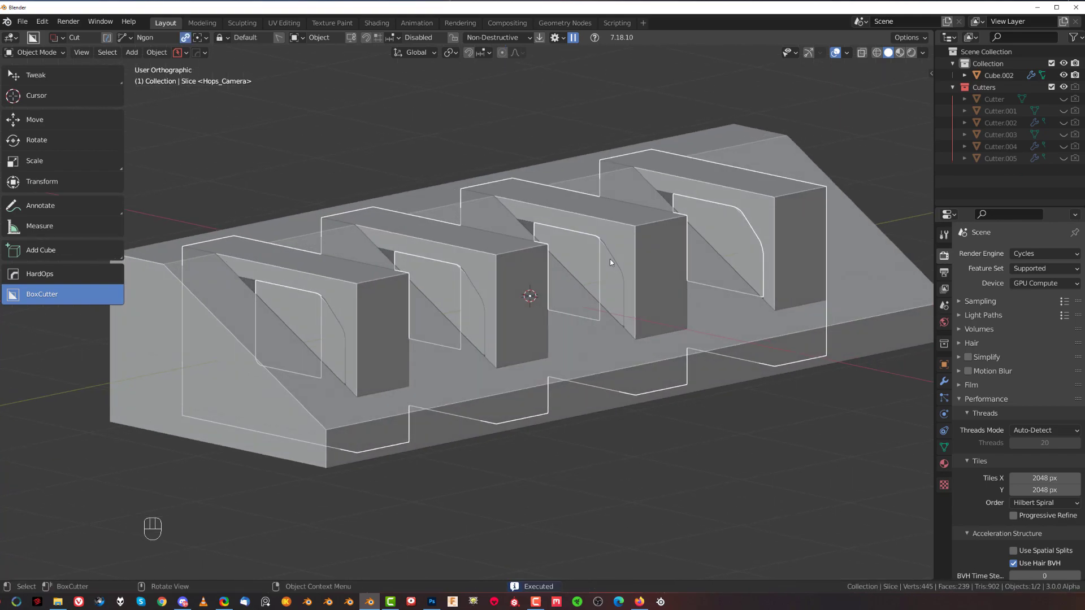
# Select the sliced blocks and apply their modifiers with HardOps Sharpen in its Csharp apply mode
pyautogui.press('KP_5')
pyautogui.click(463, 158)
pyautogui.scroll(-3, 421, 197)
pyautogui.moveTo(399, 219); pyautogui.dragTo(416, 268, button='middle')
pyautogui.scroll(3, 351, 249)
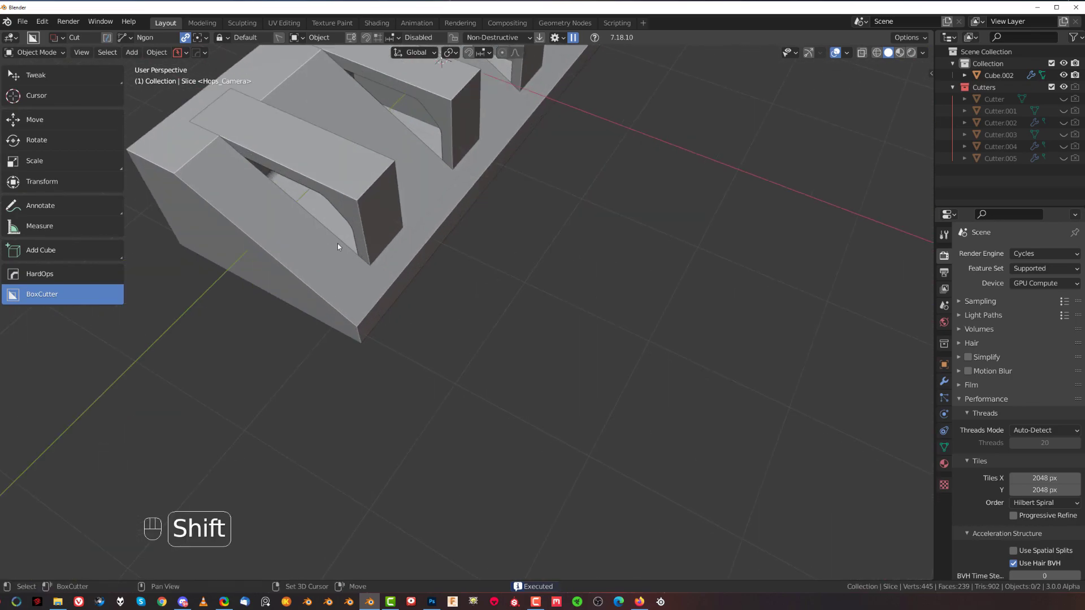
pyautogui.moveTo(337, 247); pyautogui.dragTo(412, 307, button='middle')
pyautogui.click(460, 263)
pyautogui.press('q')
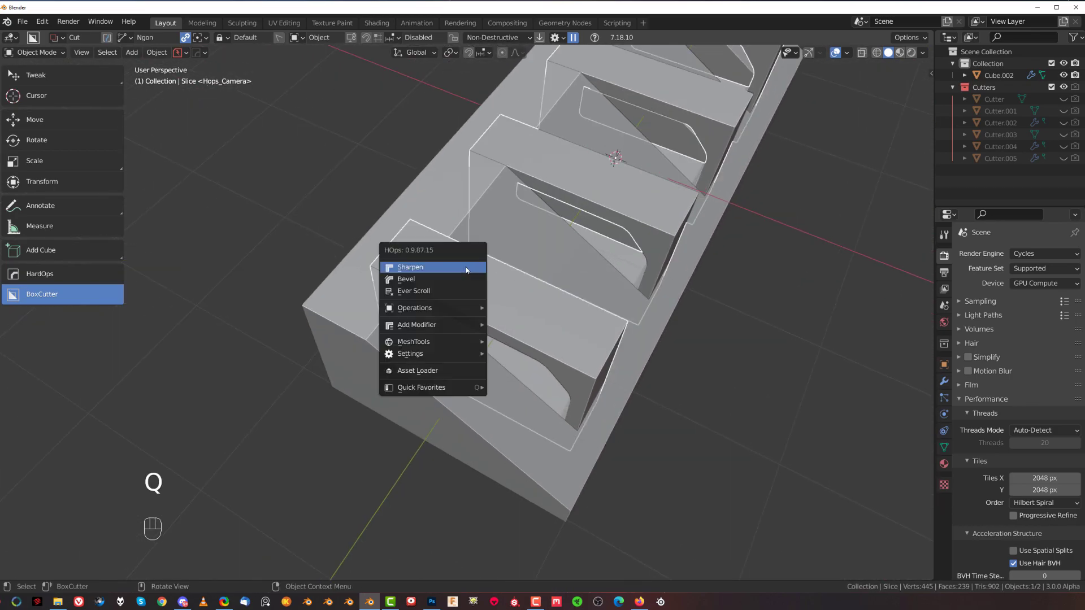
pyautogui.keyDown('ctrl'); pyautogui.click(460, 263); pyautogui.keyUp('ctrl')
pyautogui.press('q')
# Bevel the nearest block's upper end edge on the wedge's high side in Edit Mode, width 0.106 m with one segment
pyautogui.press('Tab')
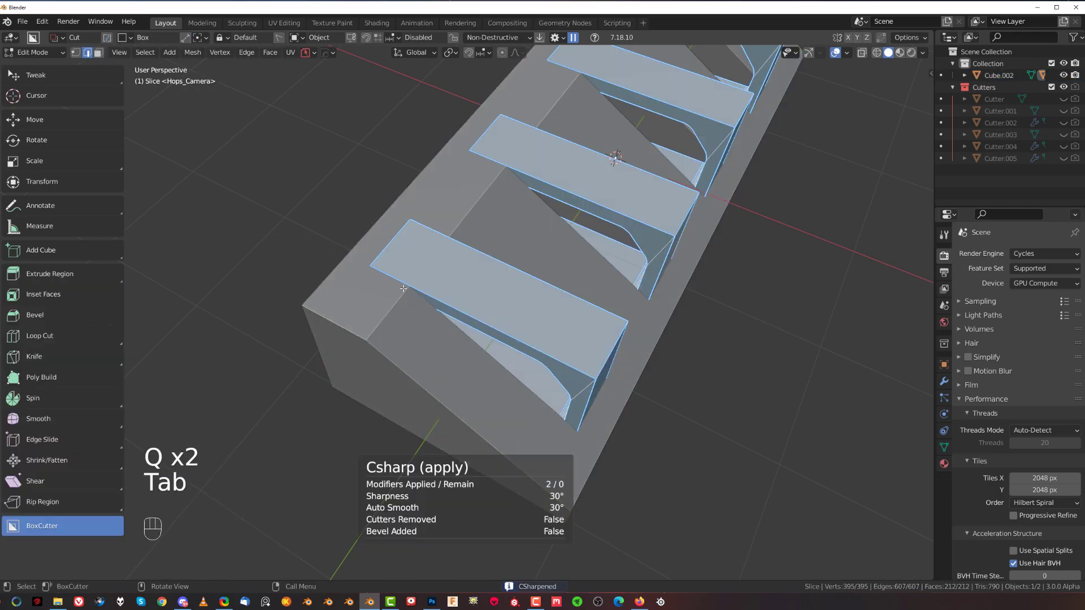
pyautogui.hotkey('ctrl', 'b')
pyautogui.click(581, 226)
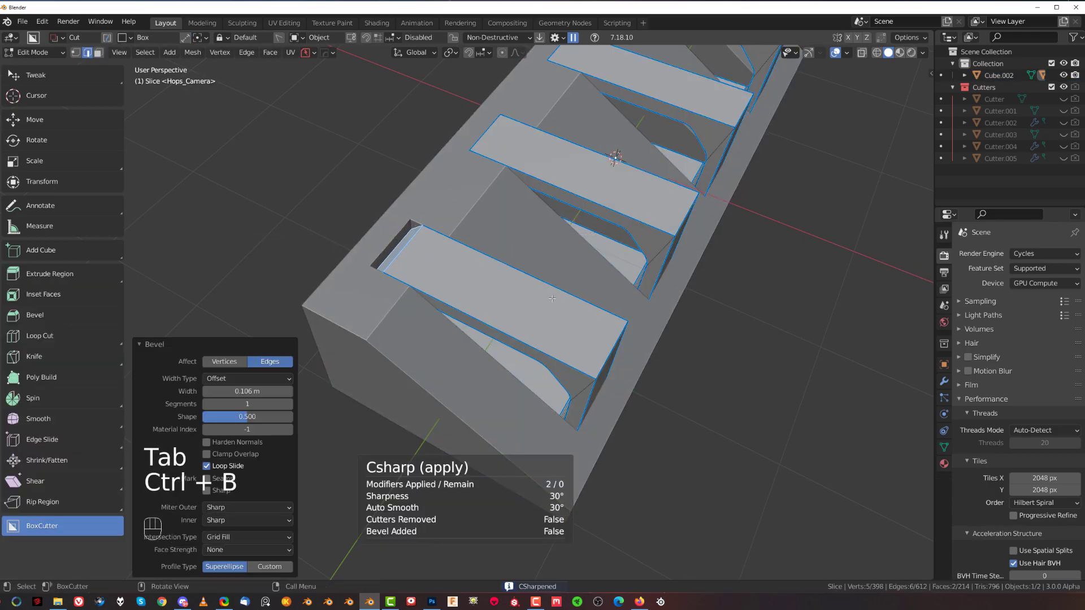
pyautogui.press('Tab')
# Examine the blocks, their openings and the bevelled end from several perspective angles and in right orthographic view
pyautogui.scroll(-5, 566, 240)
pyautogui.moveTo(562, 243)
pyautogui.mouseDown(button='middle')
pyautogui.moveTo(481, 274)
pyautogui.moveTo(508, 218)
pyautogui.moveTo(591, 266)
pyautogui.moveTo(540, 287)
pyautogui.moveTo(531, 232)
pyautogui.moveTo(555, 259)
pyautogui.mouseUp(button='middle')
pyautogui.scroll(5, 592, 266)
pyautogui.scroll(-4, 516, 307)
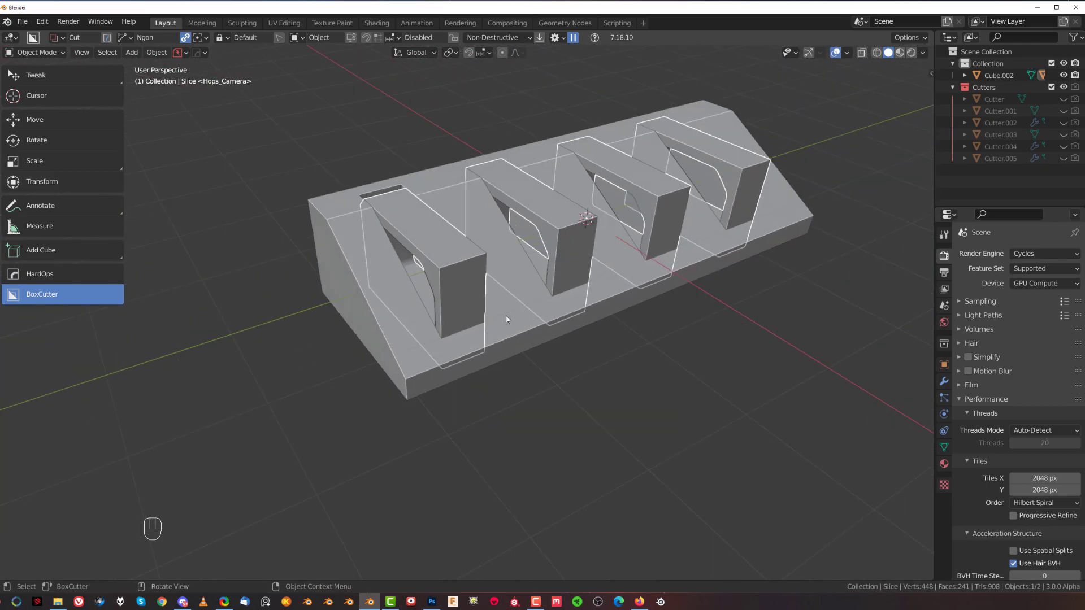
pyautogui.moveTo(511, 315); pyautogui.dragTo(554, 317, button='middle')
pyautogui.scroll(5, 554, 315)
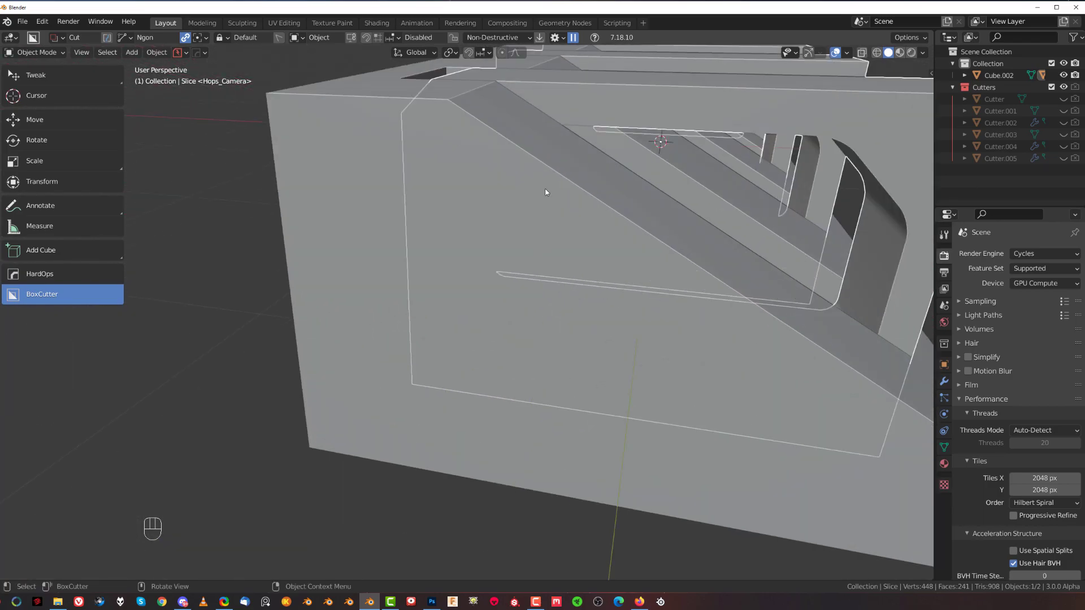
pyautogui.moveTo(545, 191); pyautogui.dragTo(422, 378, button='middle')
pyautogui.scroll(1, 422, 377)
pyautogui.press('`')
pyautogui.press('KP_5')
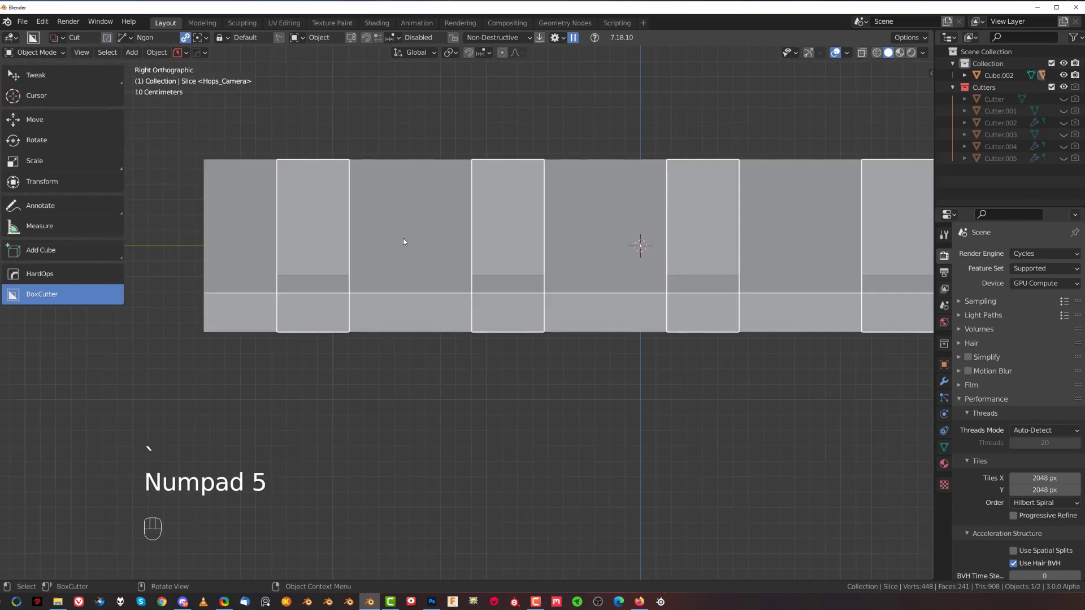
pyautogui.keyDown('shift'); pyautogui.moveTo(403, 239); pyautogui.dragTo(448, 371, button='middle'); pyautogui.keyUp('shift')
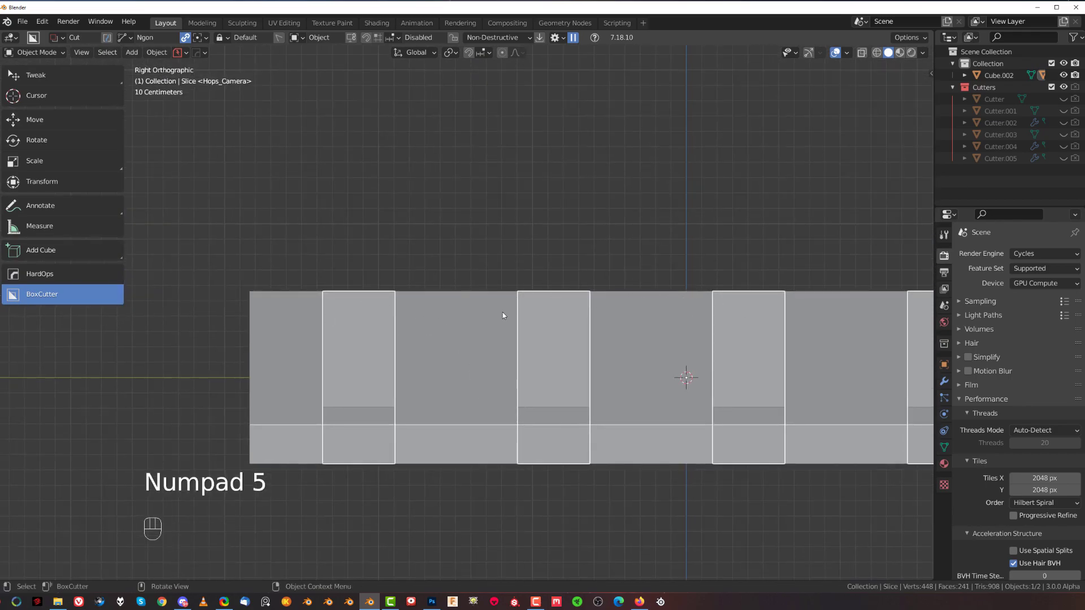
pyautogui.scroll(-4, 384, 356)
pyautogui.moveTo(367, 356); pyautogui.dragTo(547, 364, button='middle')
pyautogui.press('KP_5')
pyautogui.scroll(2, 548, 371)
pyautogui.moveTo(662, 330); pyautogui.dragTo(688, 292, button='middle')
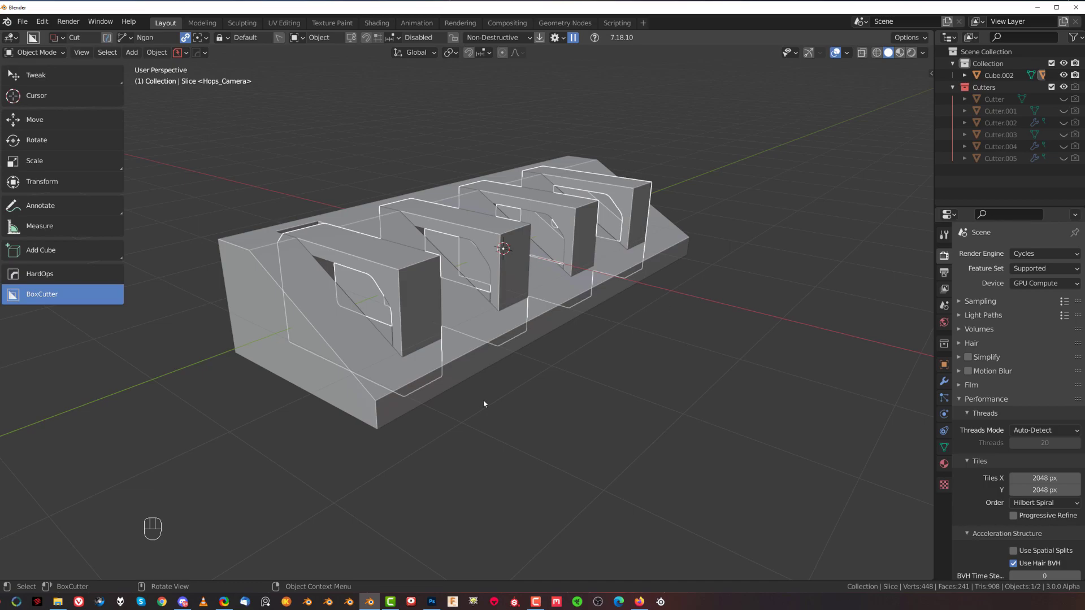
pyautogui.moveTo(470, 339); pyautogui.dragTo(516, 358, button='middle')
pyautogui.moveTo(517, 359); pyautogui.dragTo(596, 305, button='middle')
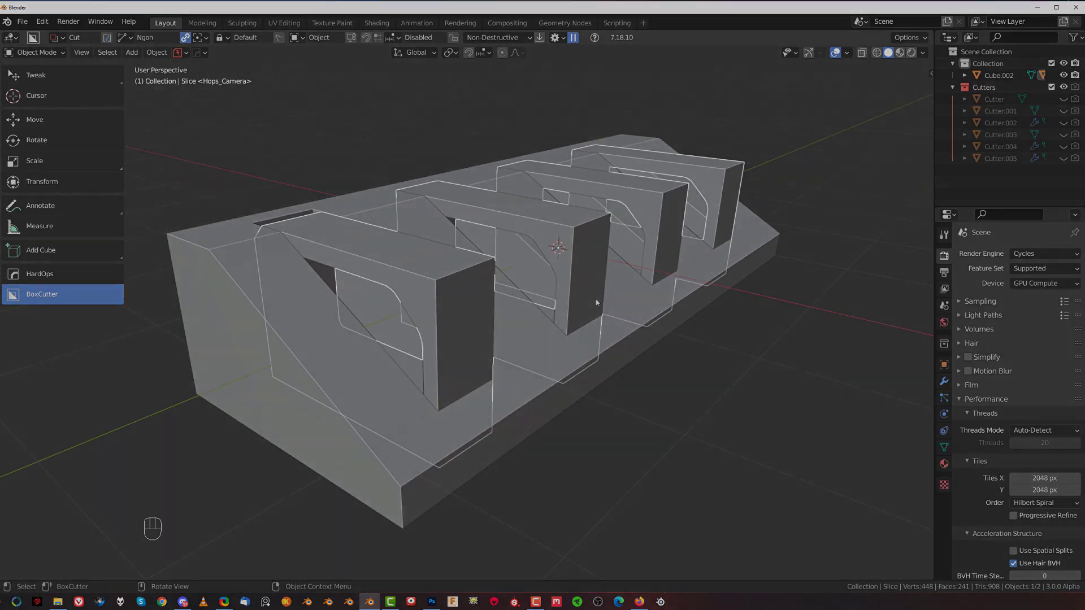